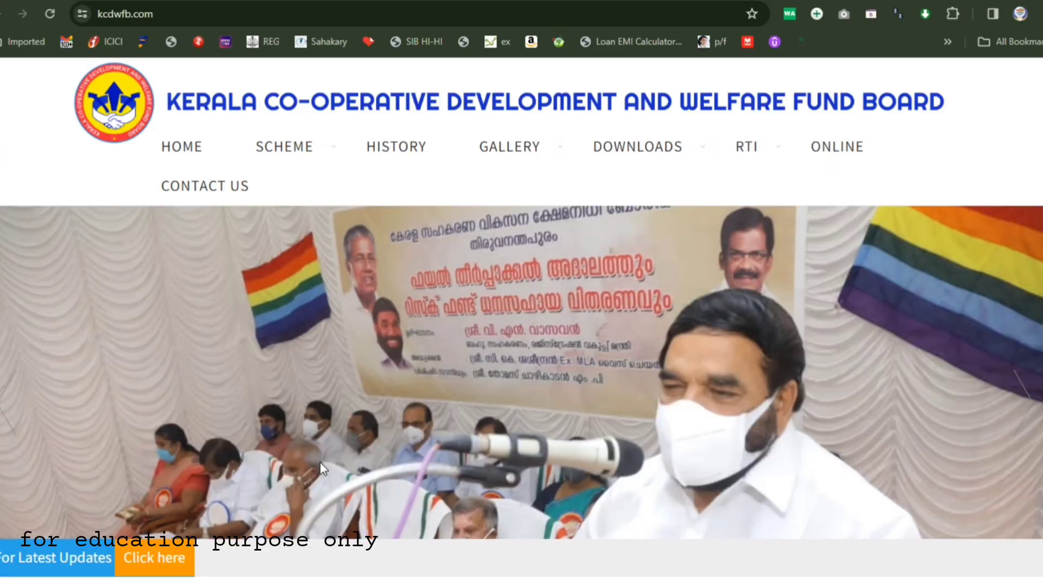
# - Open the latest updates page from the welfare fund board's home page
pyautogui.scroll(-1, 320, 461)
pyautogui.scroll(-1, 319, 462)
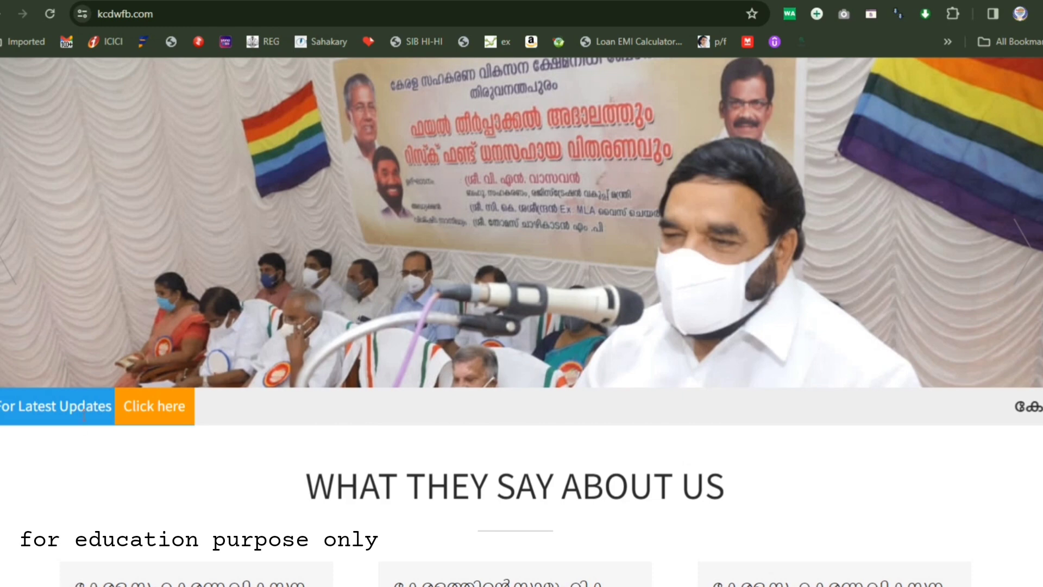
pyautogui.click(147, 413)
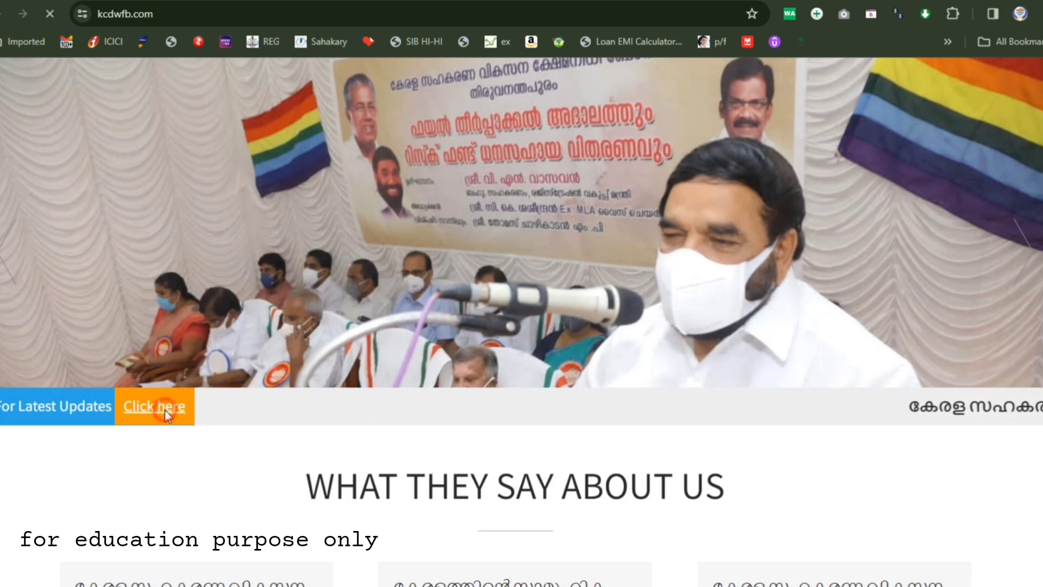
# - Open the news post about the user manual for online uploading of risk fund premium
pyautogui.scroll(-1, 426, 448)
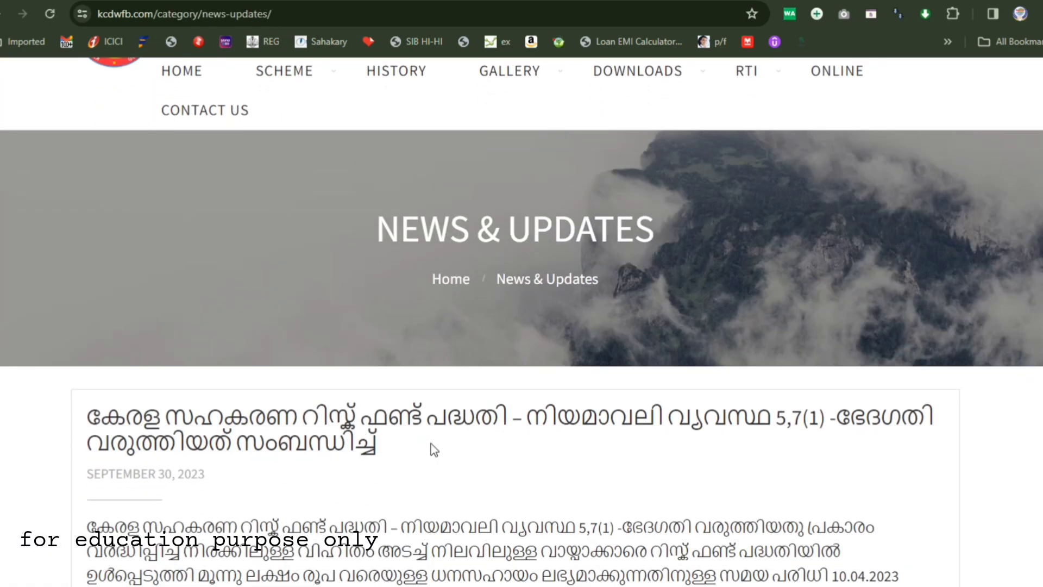
pyautogui.scroll(-5, 446, 434)
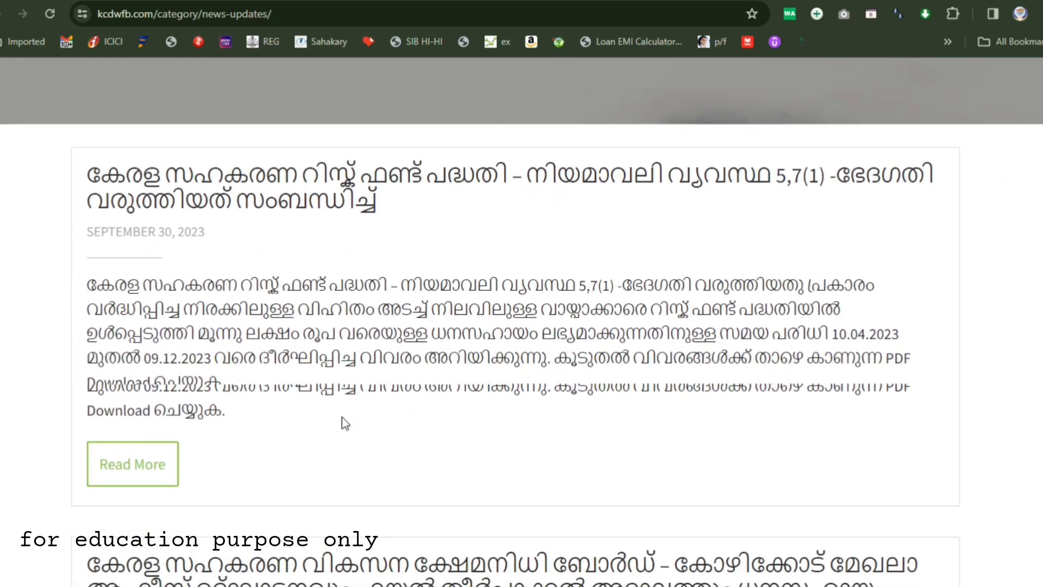
pyautogui.scroll(-9, 223, 427)
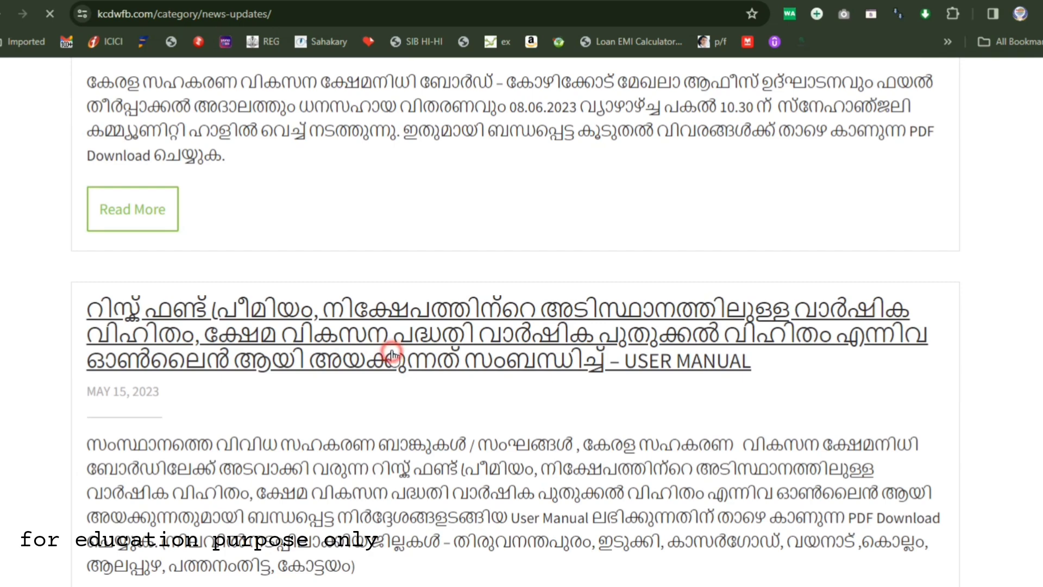
pyautogui.click(393, 351)
# - Download the User Manual for Online Uploading Module PDF and open it
pyautogui.scroll(-3, 386, 389)
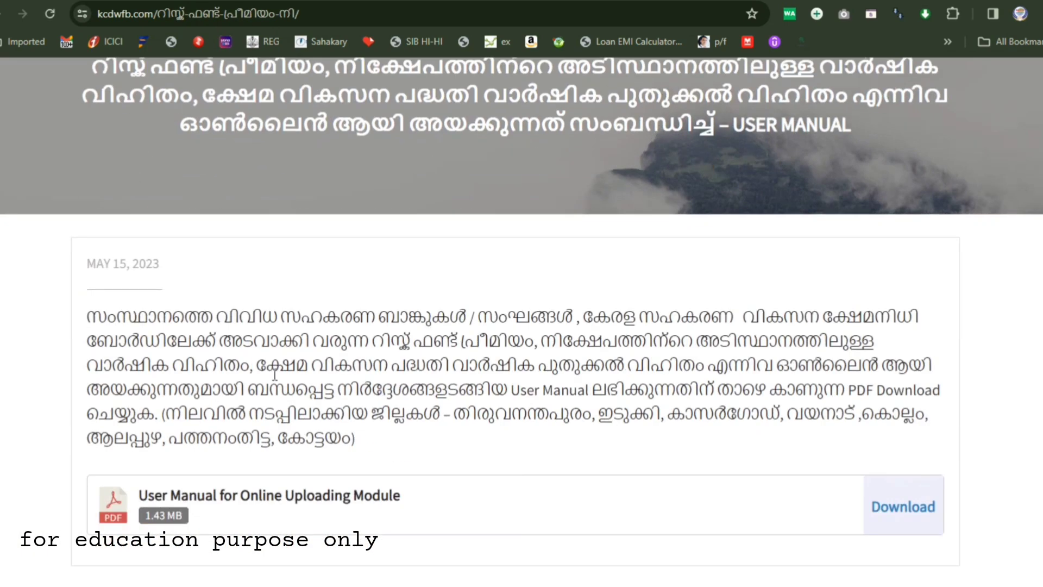
pyautogui.click(894, 508)
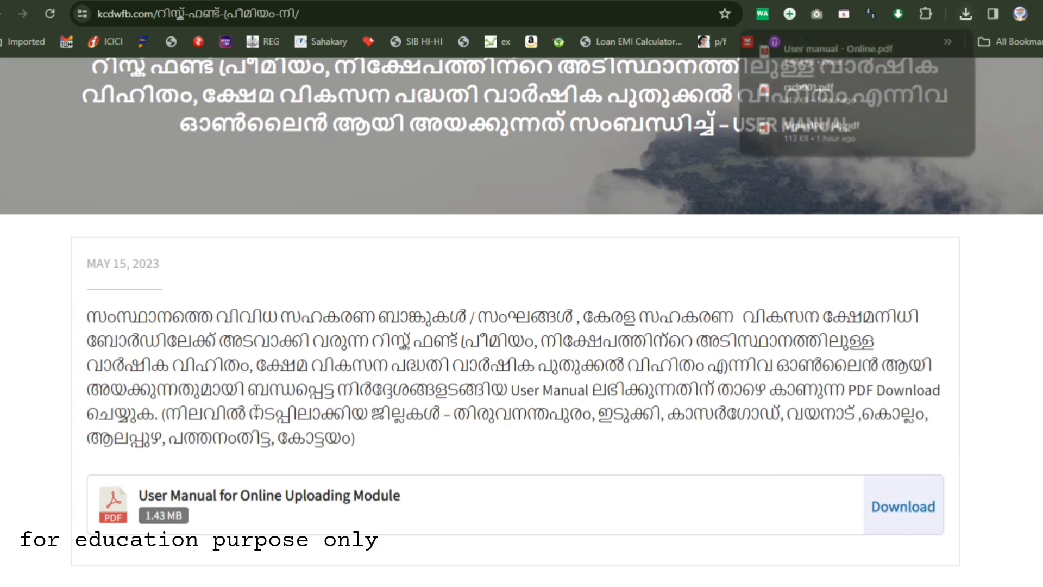
pyautogui.click(809, 55)
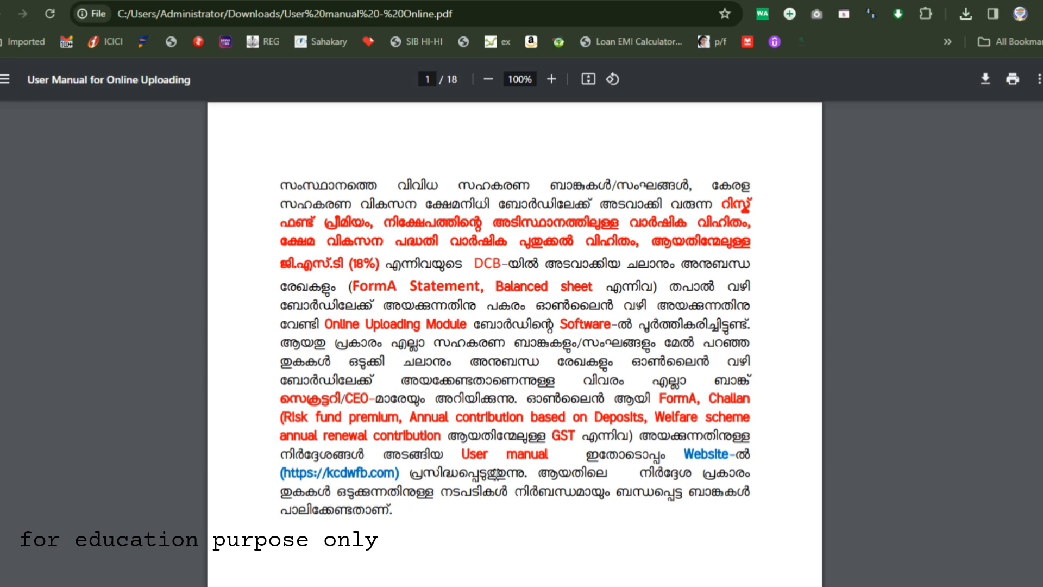
# - Read the manual's table of contents and its registration process instructions
pyautogui.scroll(-15, 494, 479)
pyautogui.scroll(-10, 473, 459)
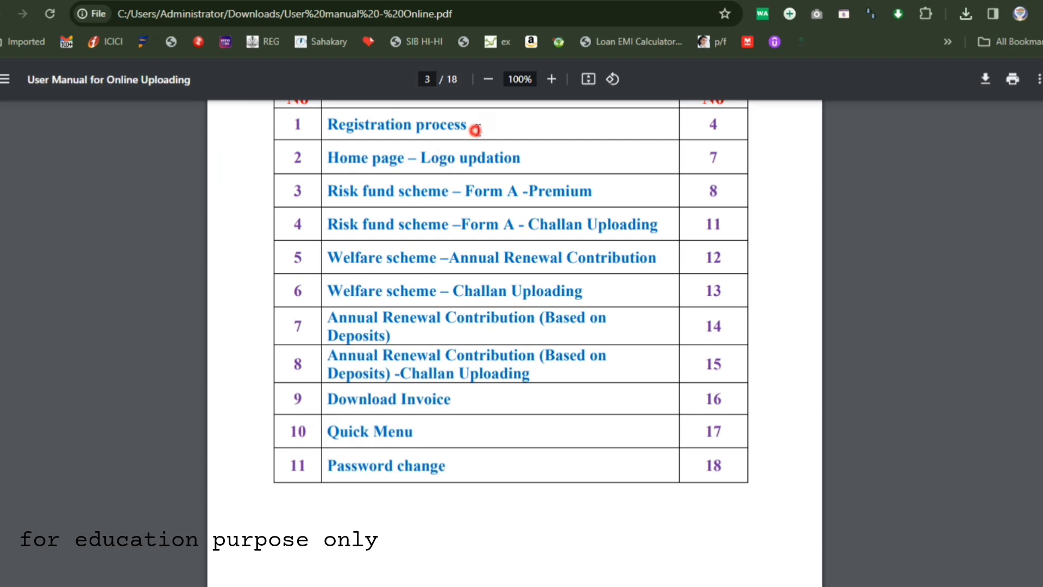
pyautogui.moveTo(477, 129); pyautogui.dragTo(330, 115)
pyautogui.scroll(-12, 481, 435)
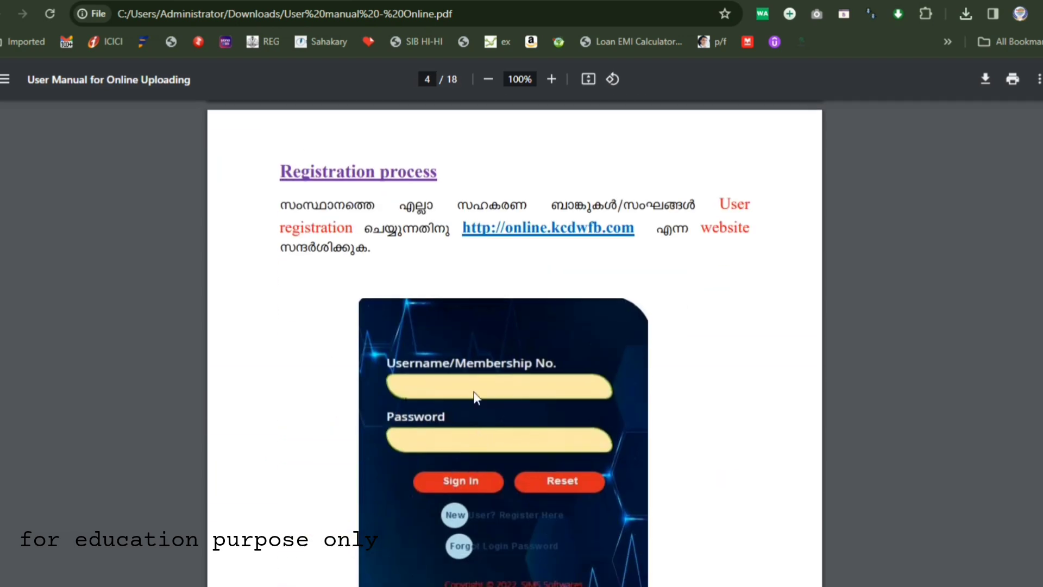
pyautogui.click(593, 235)
pyautogui.click(50, 14)
pyautogui.moveTo(647, 231); pyautogui.dragTo(461, 231)
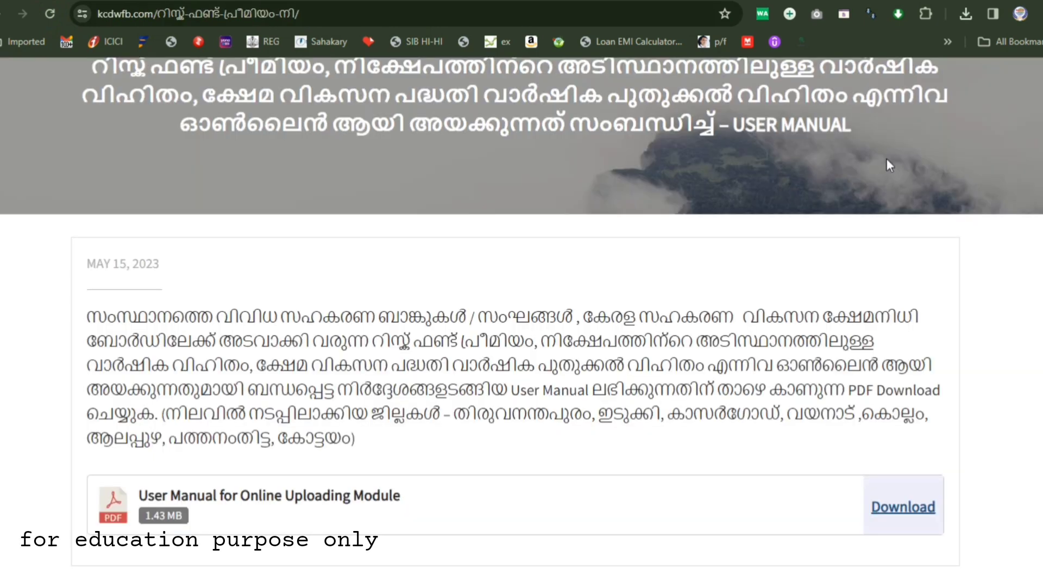
pyautogui.scroll(4, 889, 164)
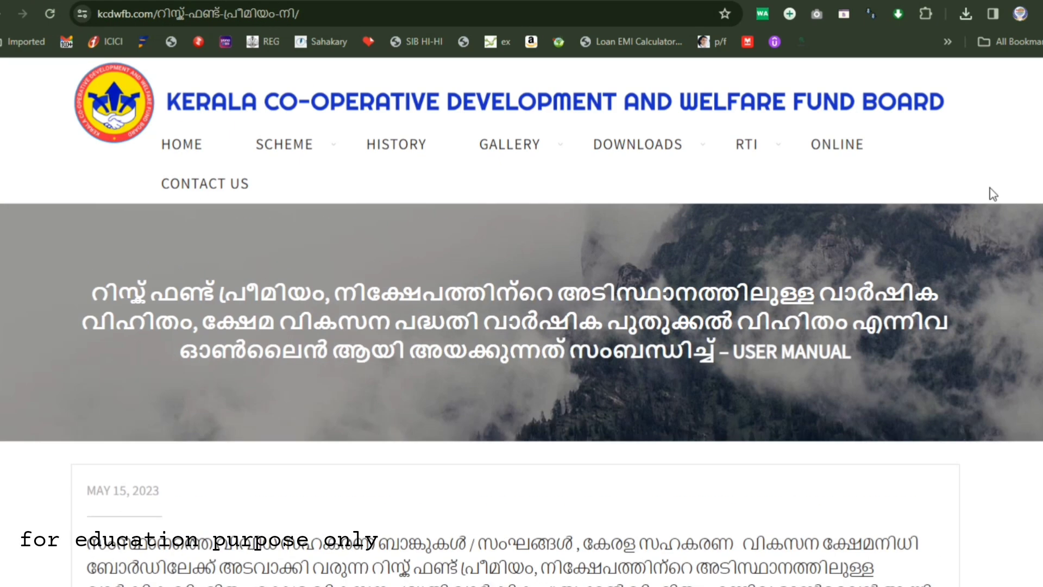
# - Open the online portal's login page and review the user guidelines before returning to it
pyautogui.click(844, 148)
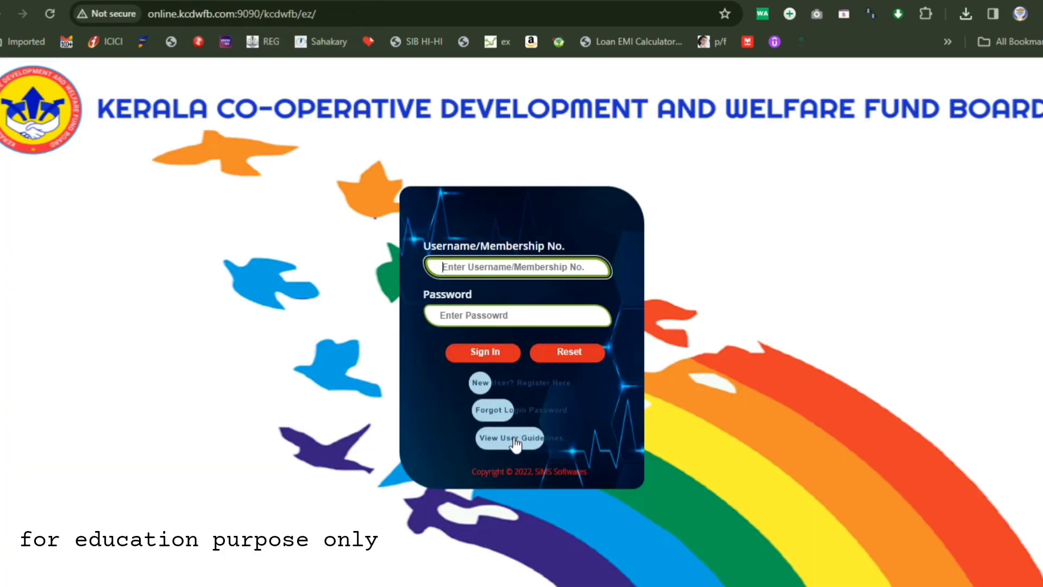
pyautogui.click(515, 444)
pyautogui.scroll(-5, 493, 359)
pyautogui.scroll(-2, 534, 364)
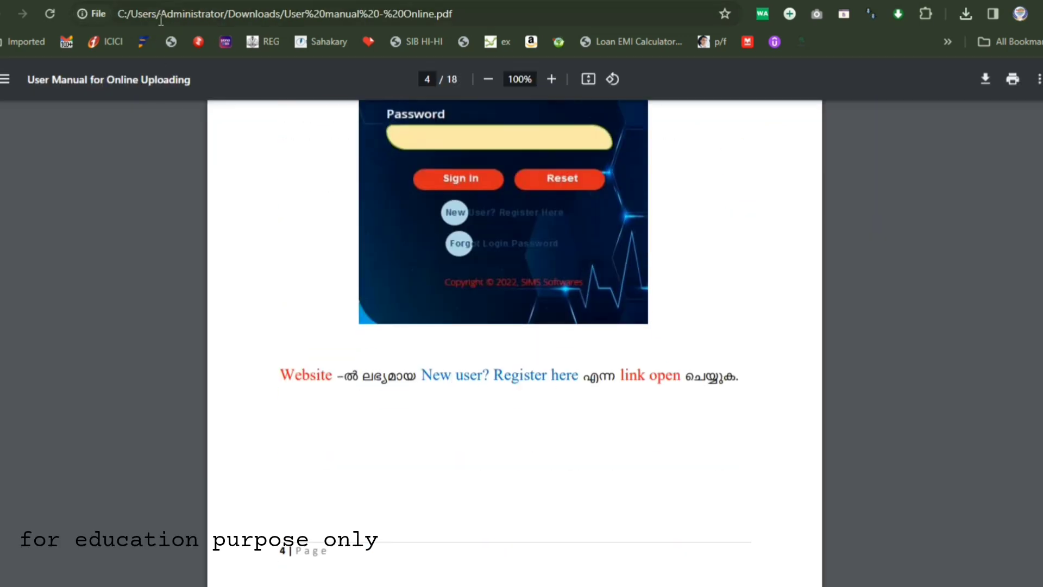
pyautogui.hotkey('alt', 'Left')
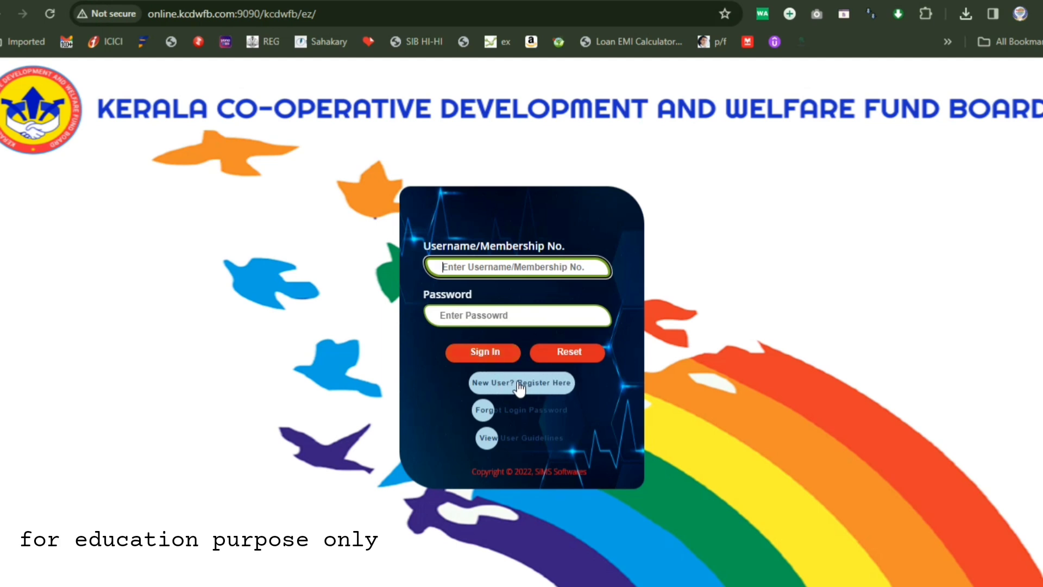
# - Start a new user registration and set the district to Kottayam
pyautogui.click(551, 391)
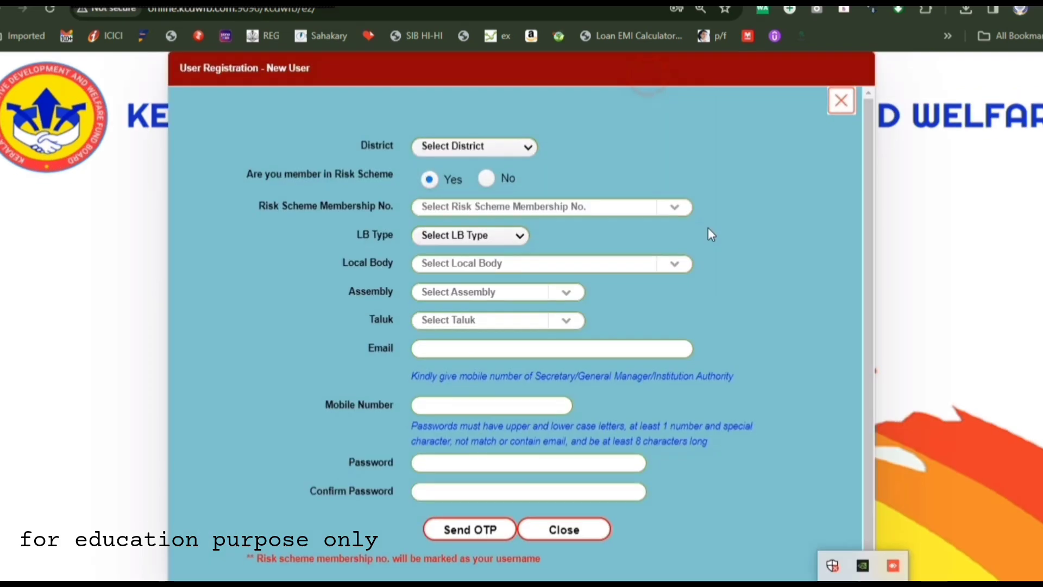
pyautogui.click(497, 148)
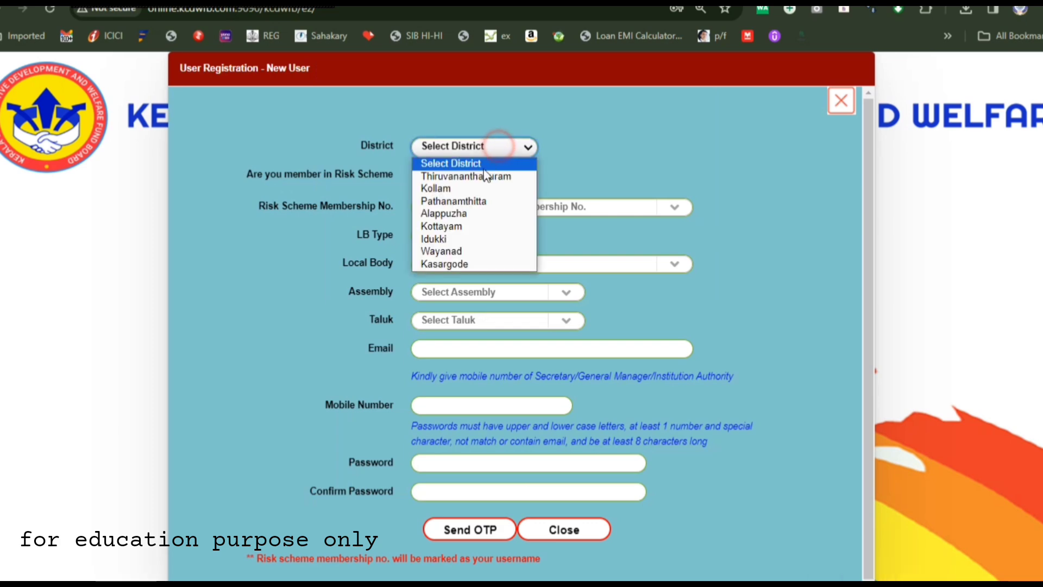
pyautogui.click(459, 226)
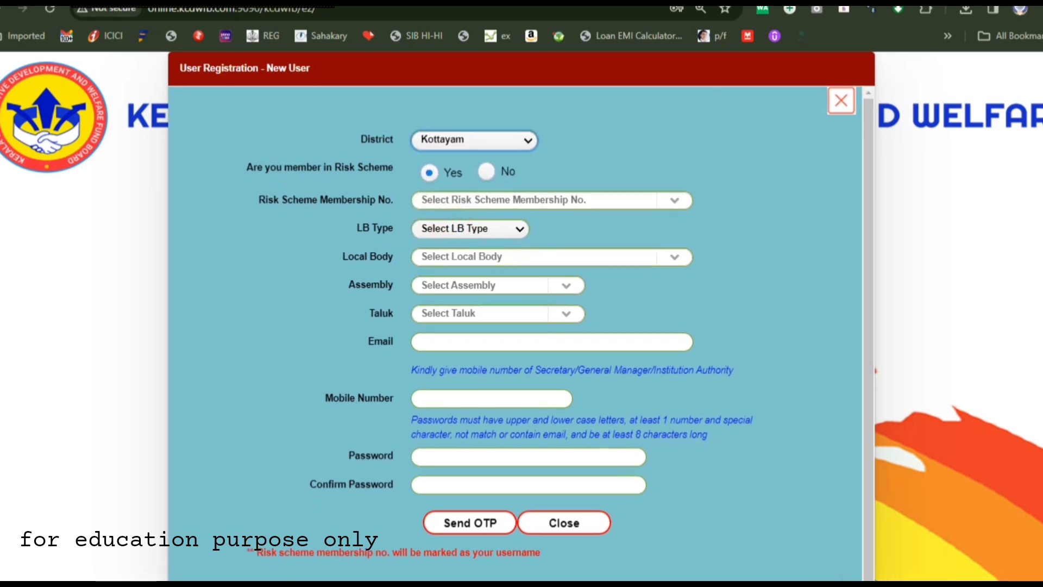
pyautogui.click(496, 200)
pyautogui.click(679, 203)
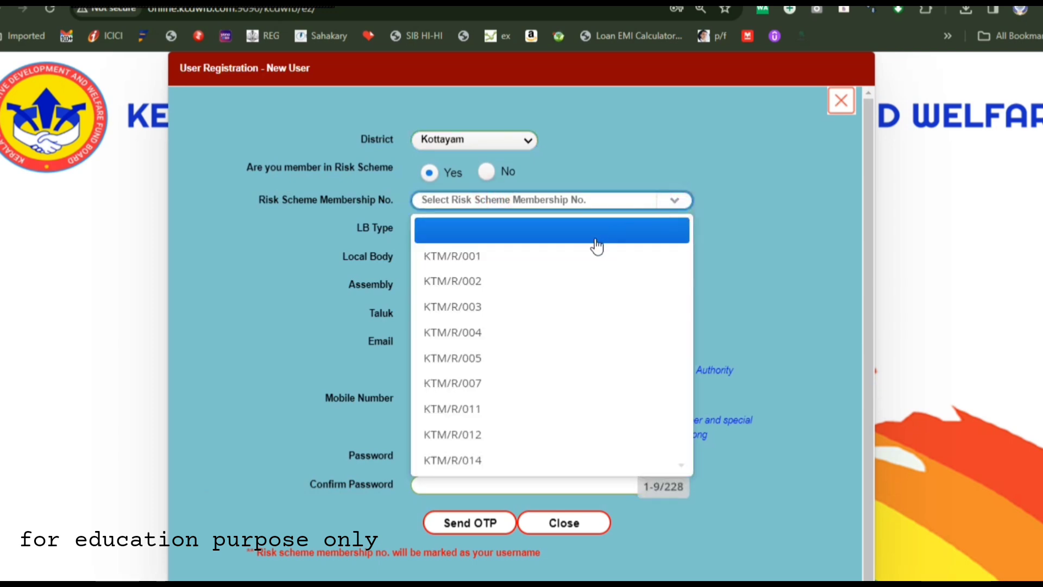
pyautogui.click(566, 254)
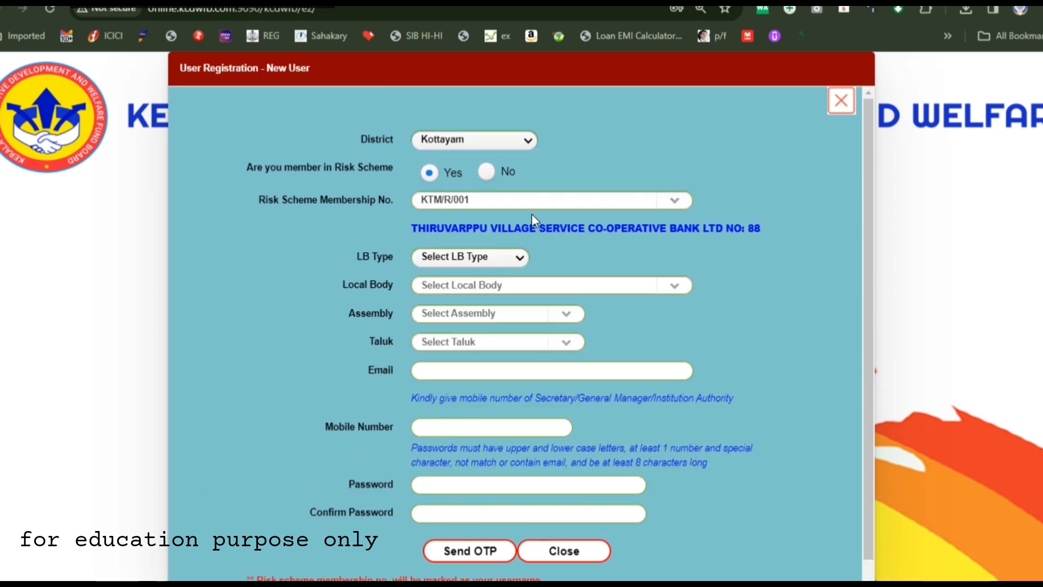
pyautogui.click(489, 202)
pyautogui.press('BackSpace')
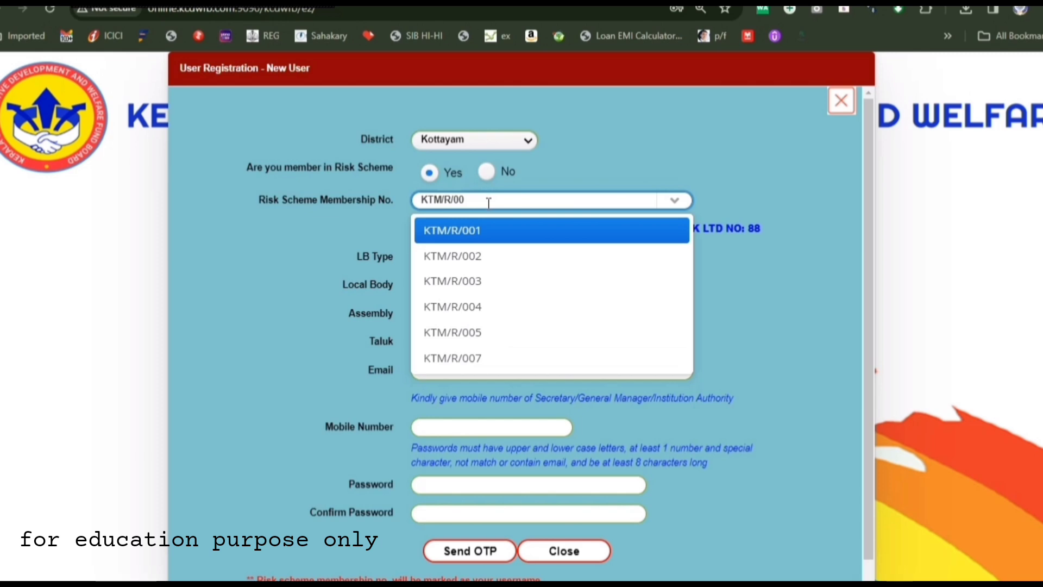
pyautogui.press('BackSpace')
pyautogui.write('44')
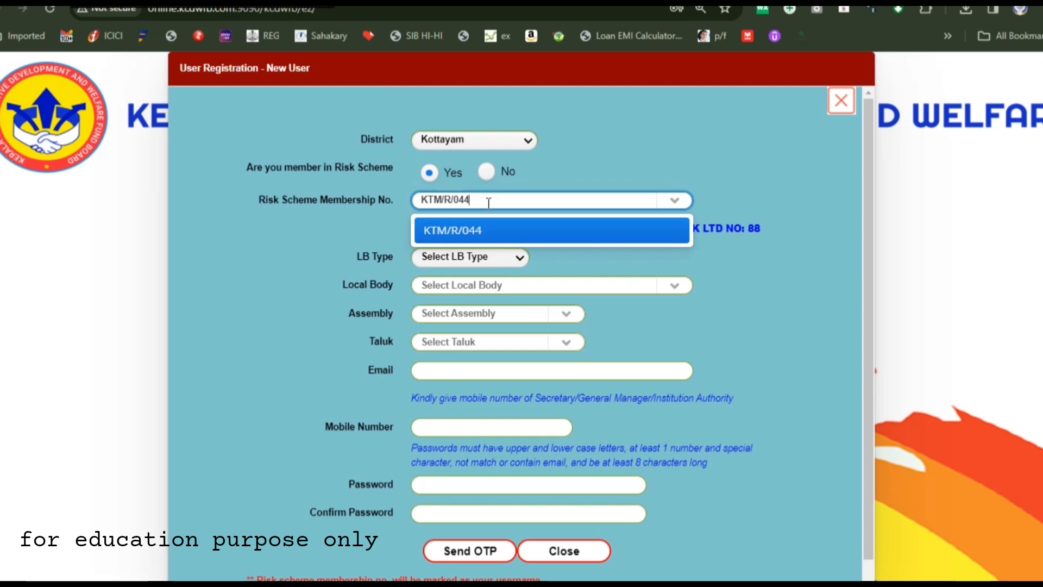
pyautogui.click(565, 234)
# - Set LB Type to Grama Panchayath and Local Body to Ramapuram Grama Panchayat
pyautogui.click(511, 259)
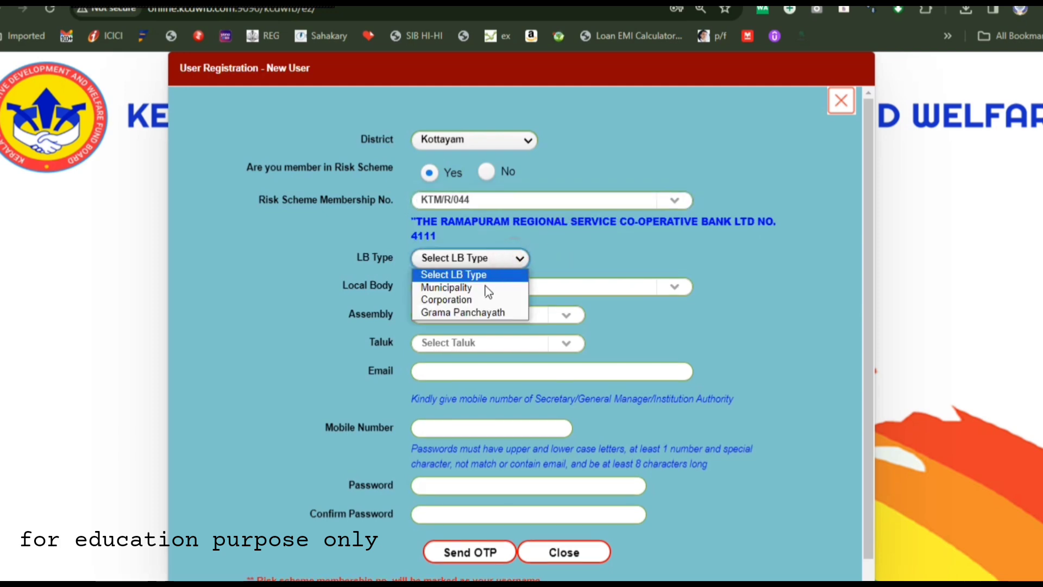
pyautogui.click(513, 312)
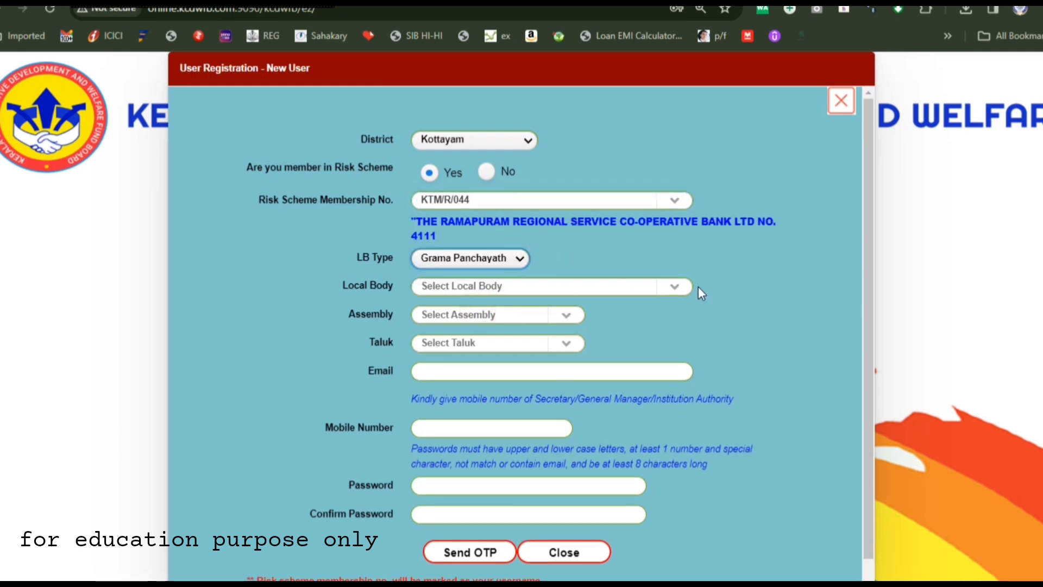
pyautogui.click(680, 286)
pyautogui.write('ra')
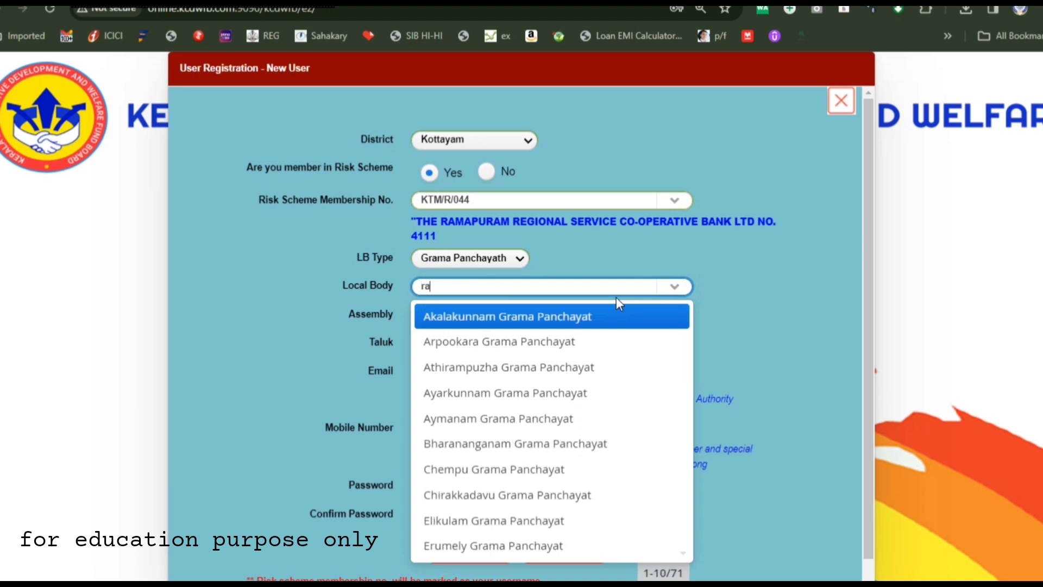
pyautogui.write('map')
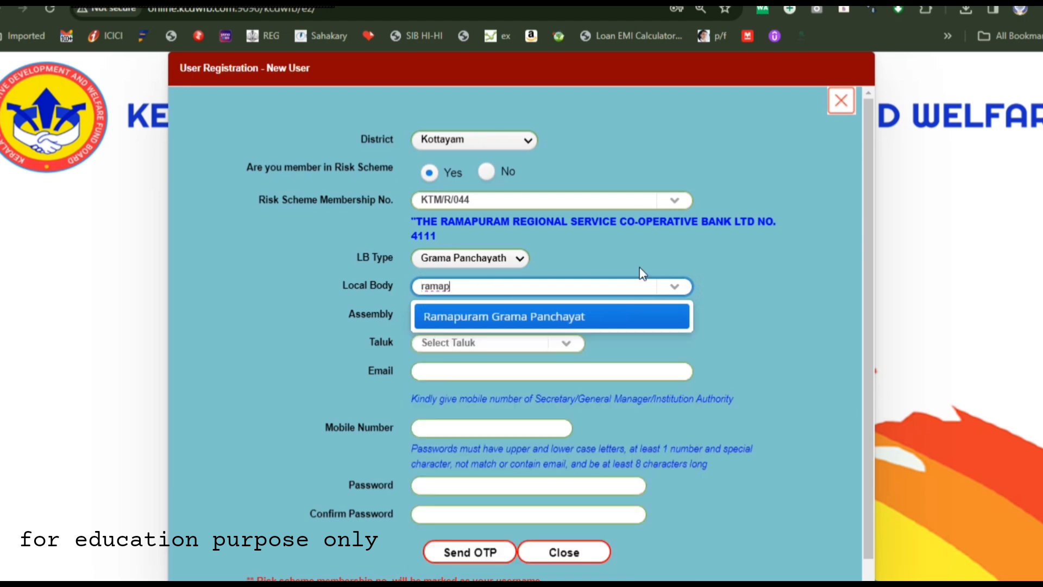
pyautogui.click(496, 320)
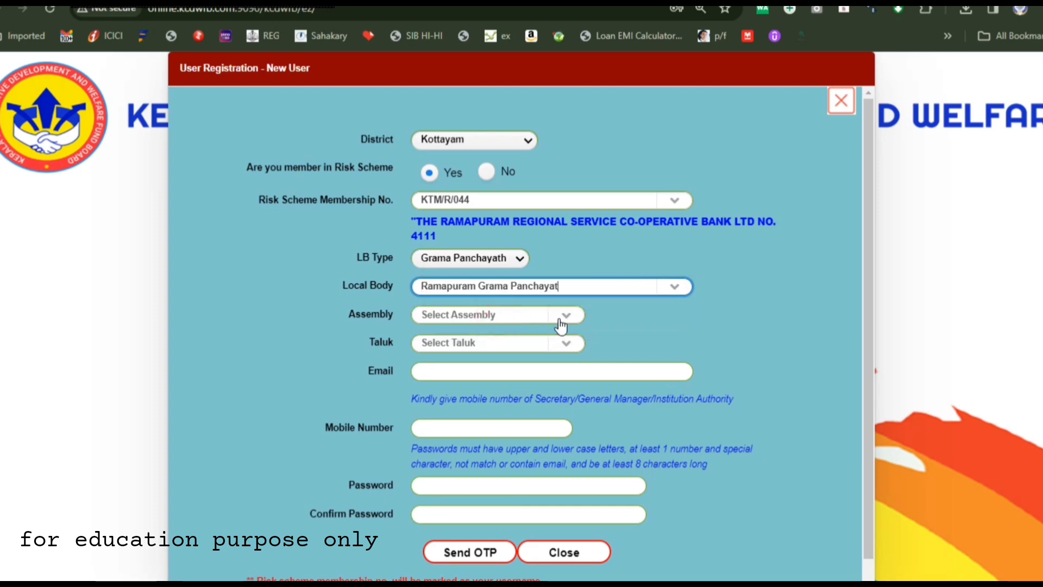
# - Set Assembly to Pala and Taluk to Meenachil
pyautogui.click(559, 317)
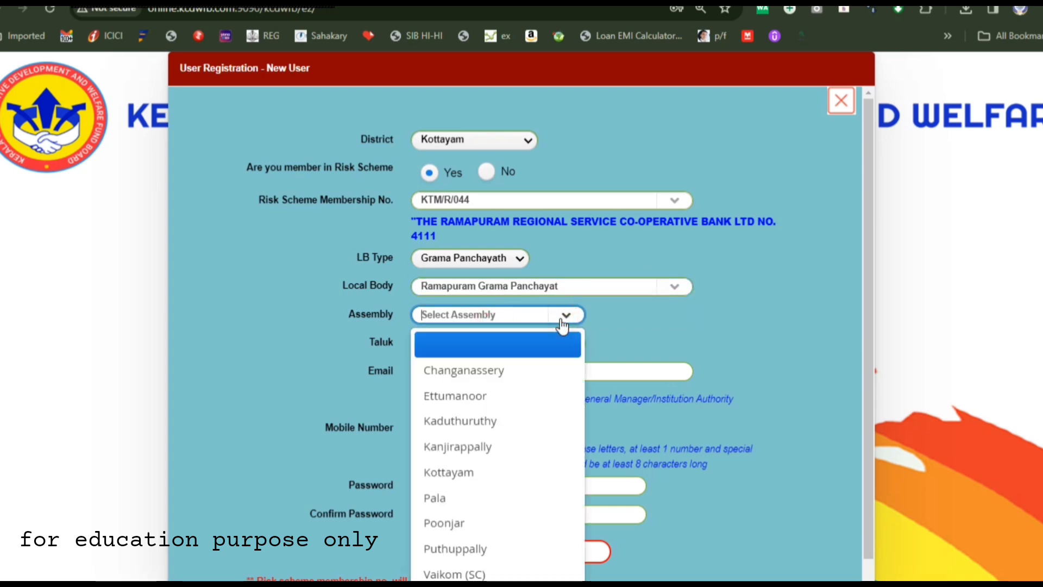
pyautogui.click(455, 500)
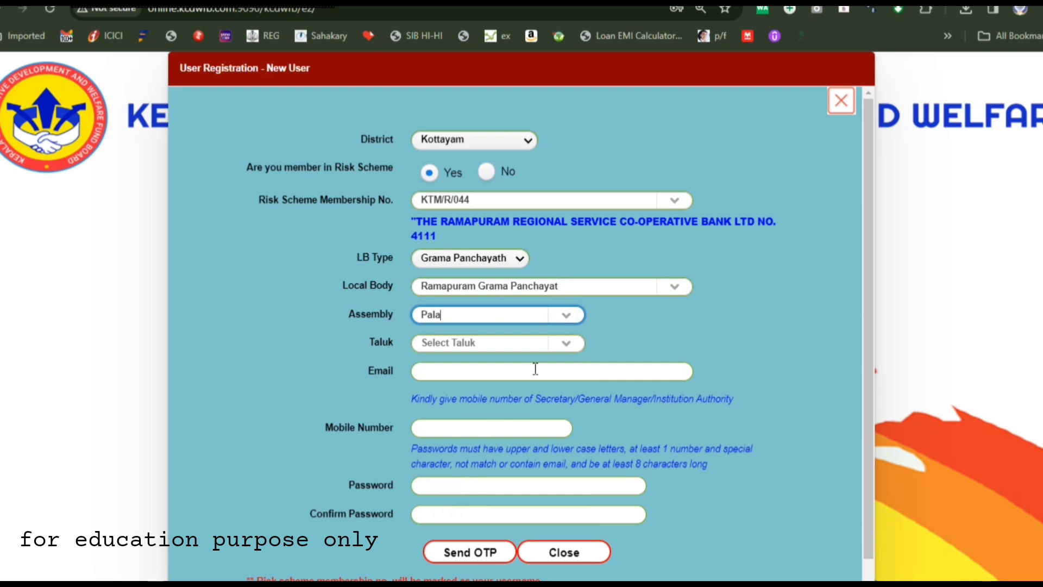
pyautogui.click(568, 344)
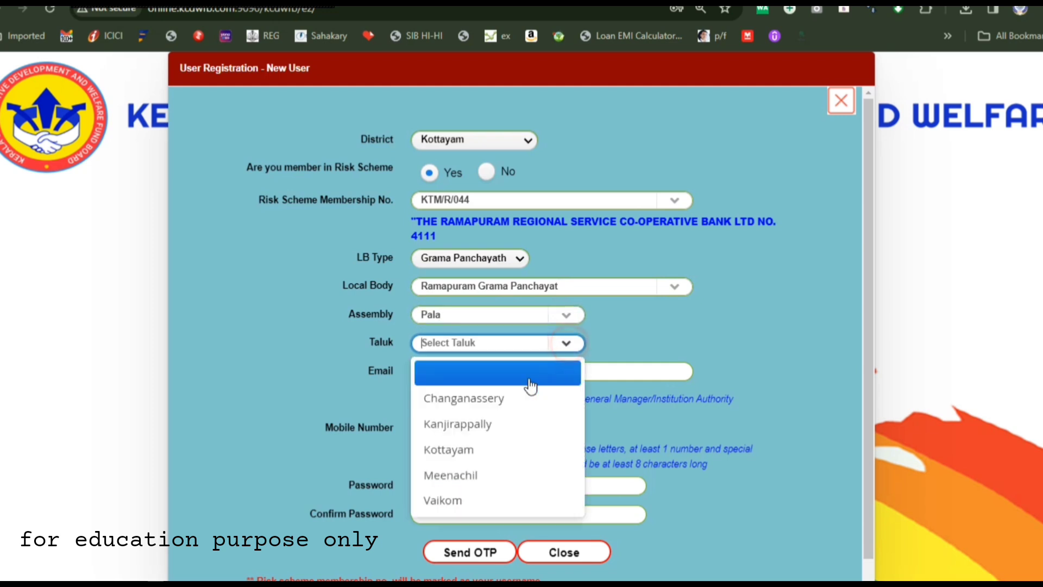
pyautogui.click(478, 474)
# - Paste the institution's e-mail address and enter the secretary's mobile number
pyautogui.click(326, 362)
pyautogui.scroll(-1, 335, 360)
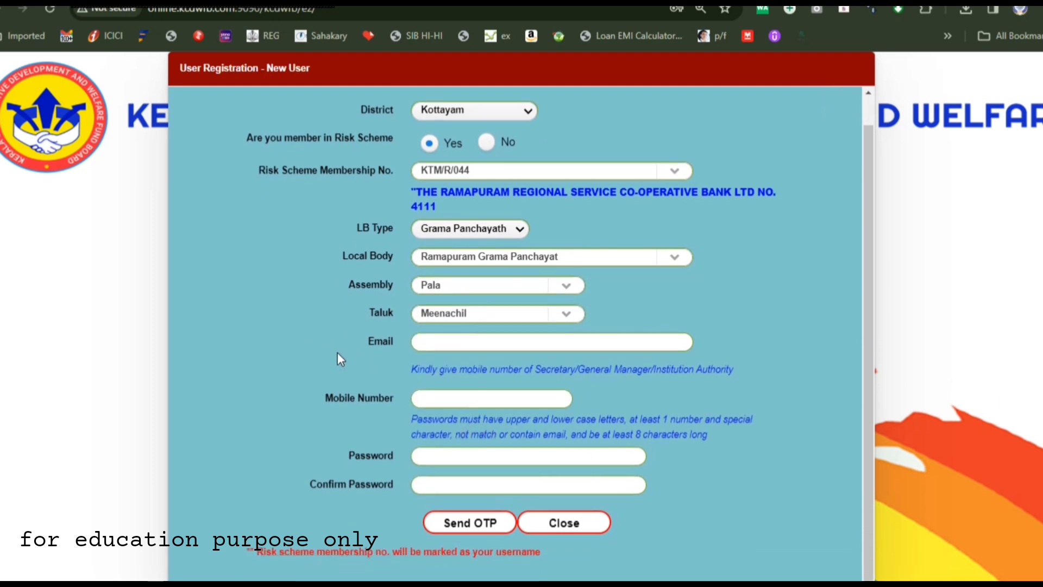
pyautogui.click(433, 341)
pyautogui.hotkey('ctrl', 'v')
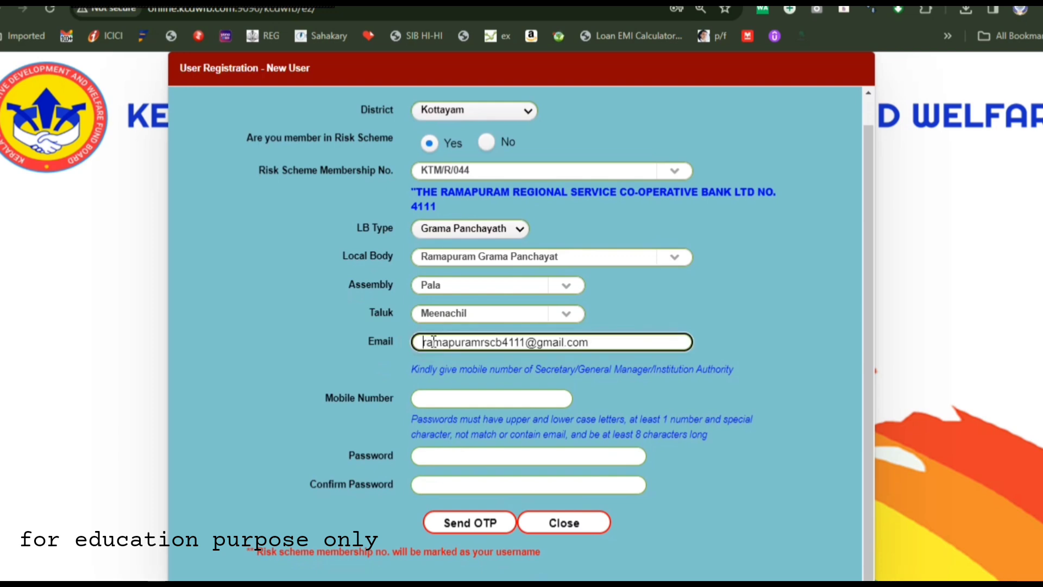
pyautogui.click(448, 402)
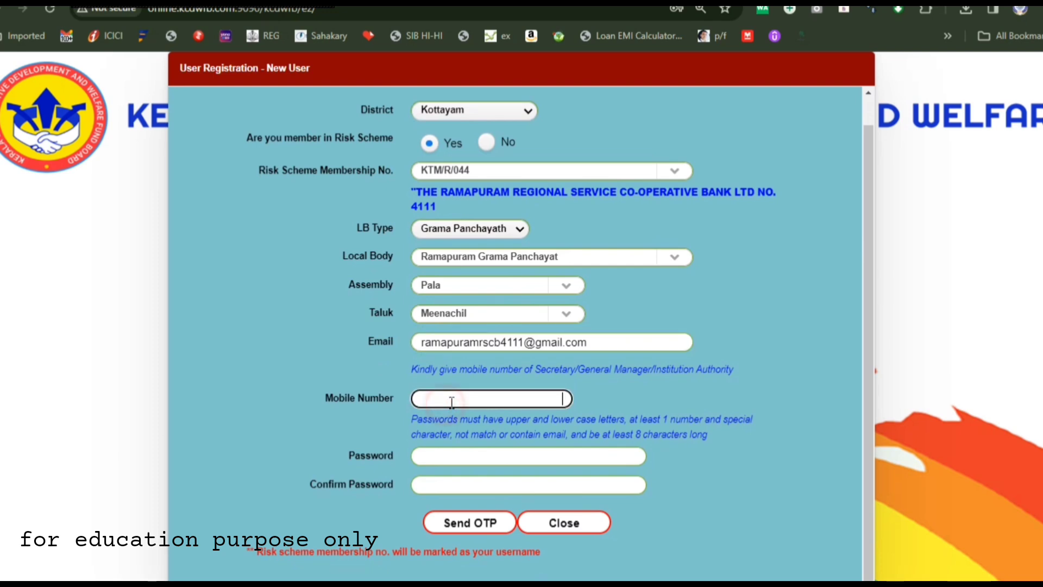
# - Enter and confirm the account password, then request the OTP
pyautogui.press('Tab')
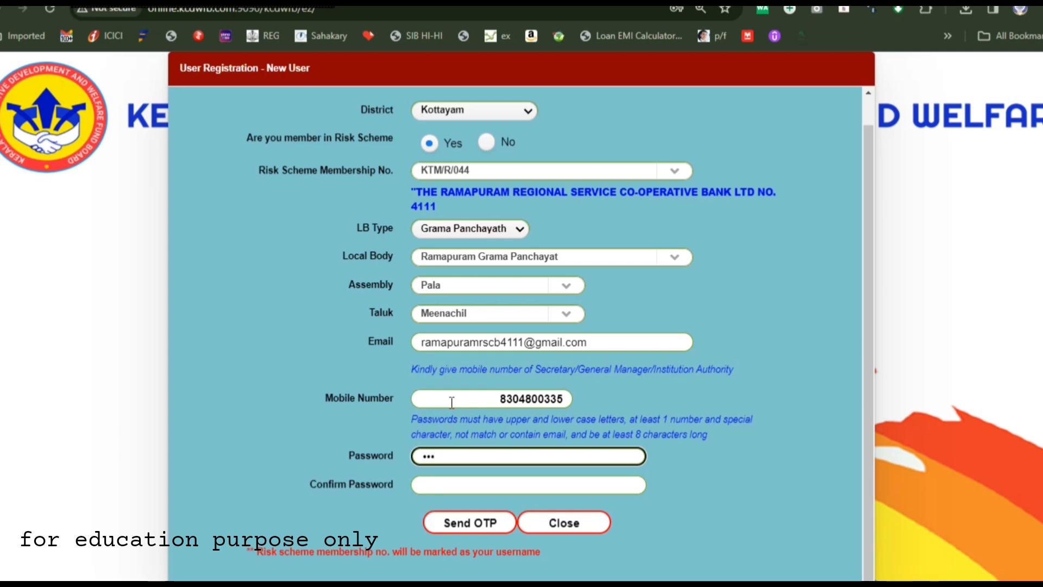
pyautogui.press('Tab')
pyautogui.click(470, 523)
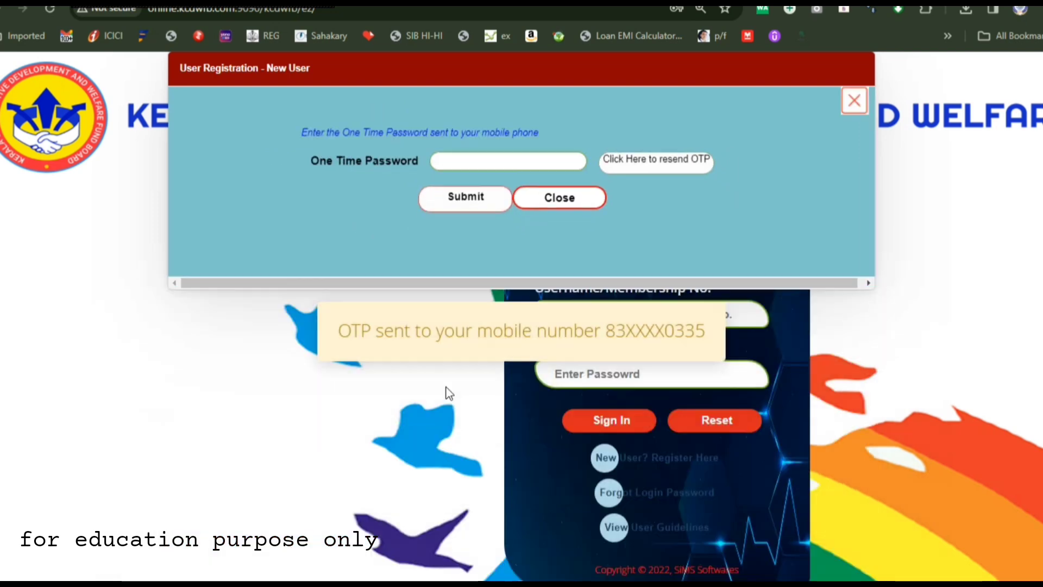
# - Enter the one time password sent to the mobile phone and submit it
pyautogui.click(573, 320)
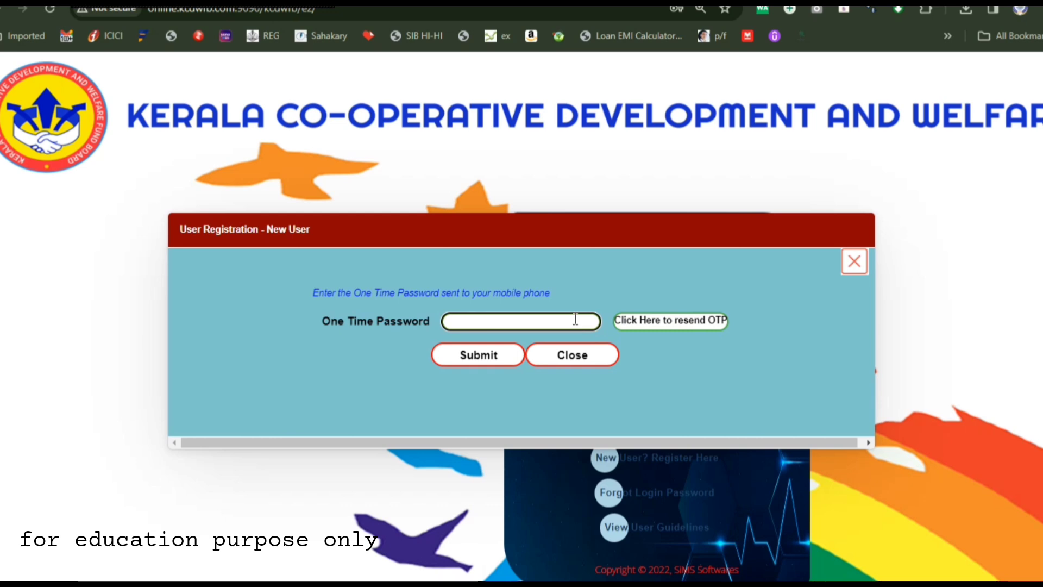
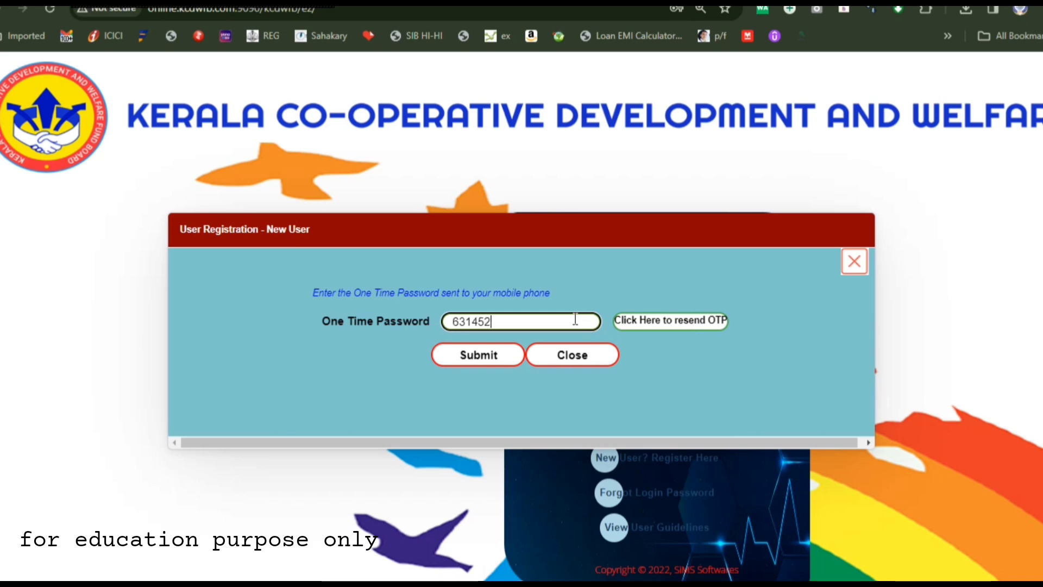
pyautogui.click(492, 360)
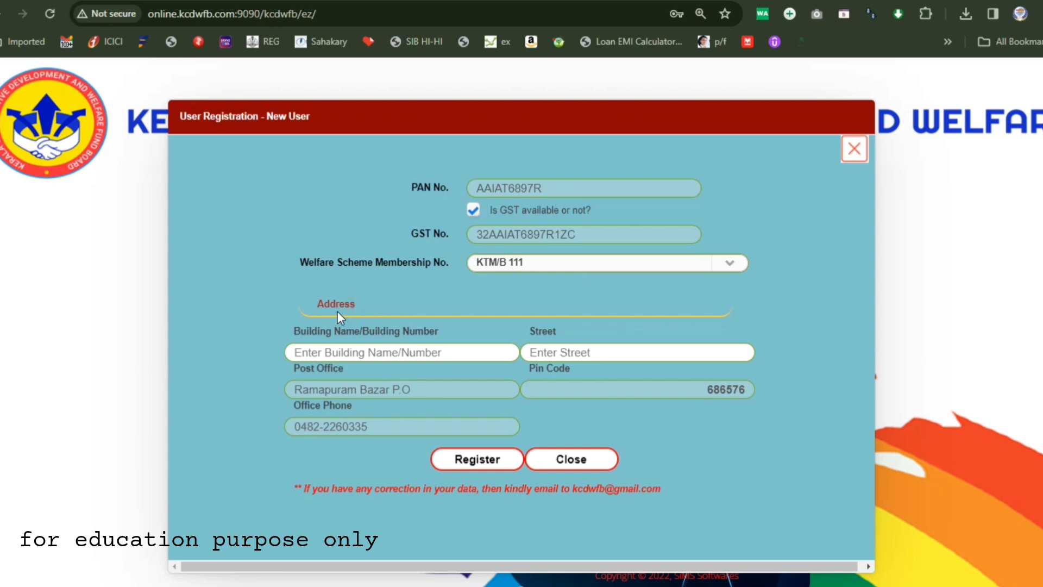
# - Sign in to the portal with the saved risk scheme membership number and password
pyautogui.click(362, 355)
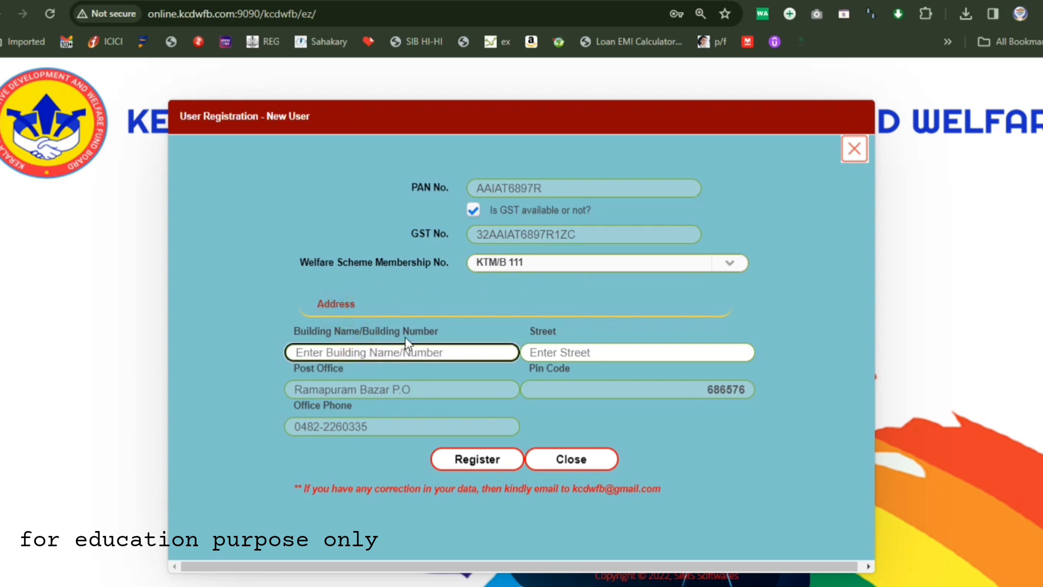
pyautogui.click(381, 352)
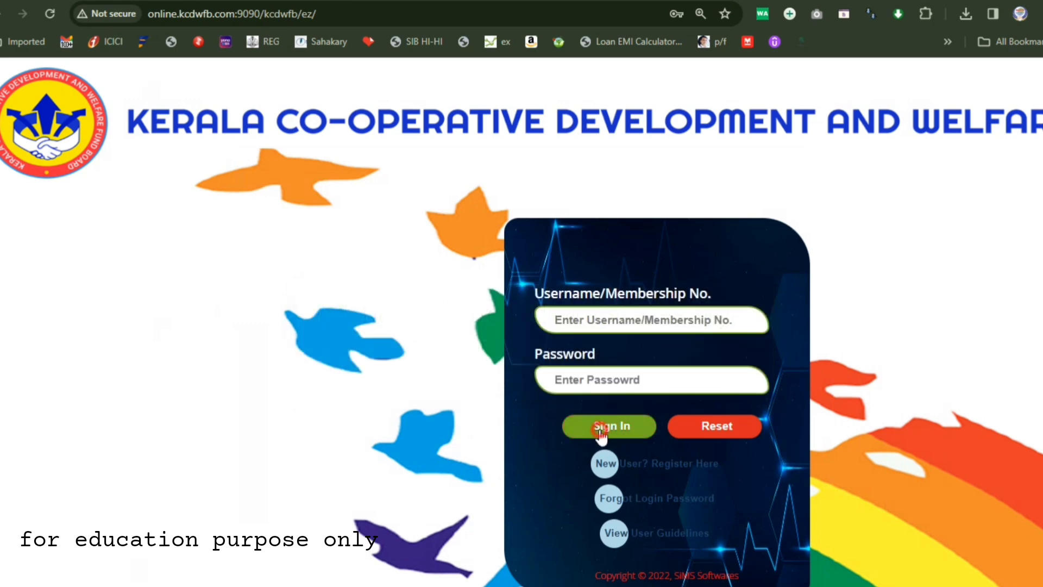
pyautogui.click(601, 430)
pyautogui.click(608, 322)
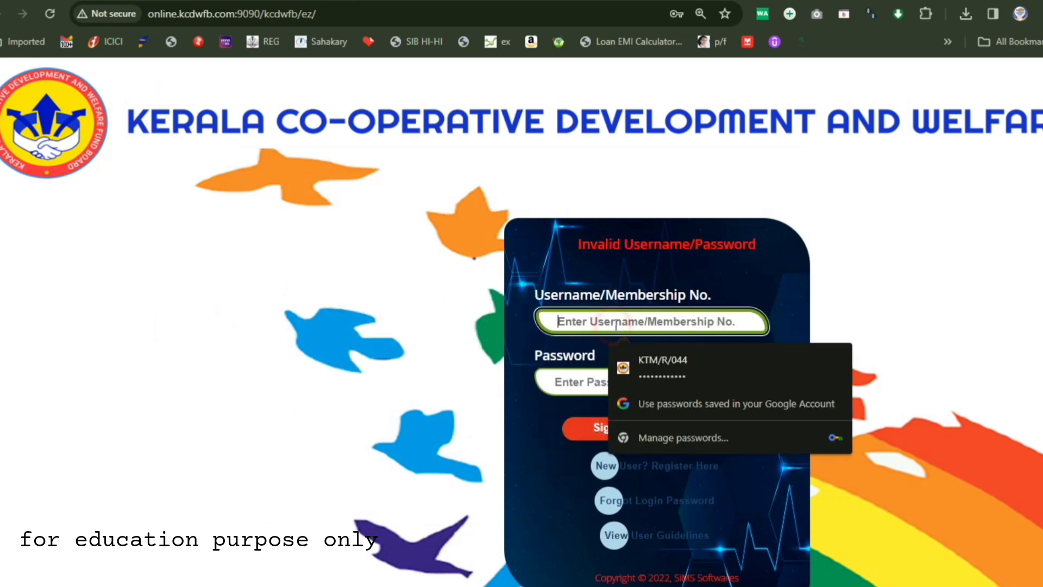
pyautogui.click(661, 368)
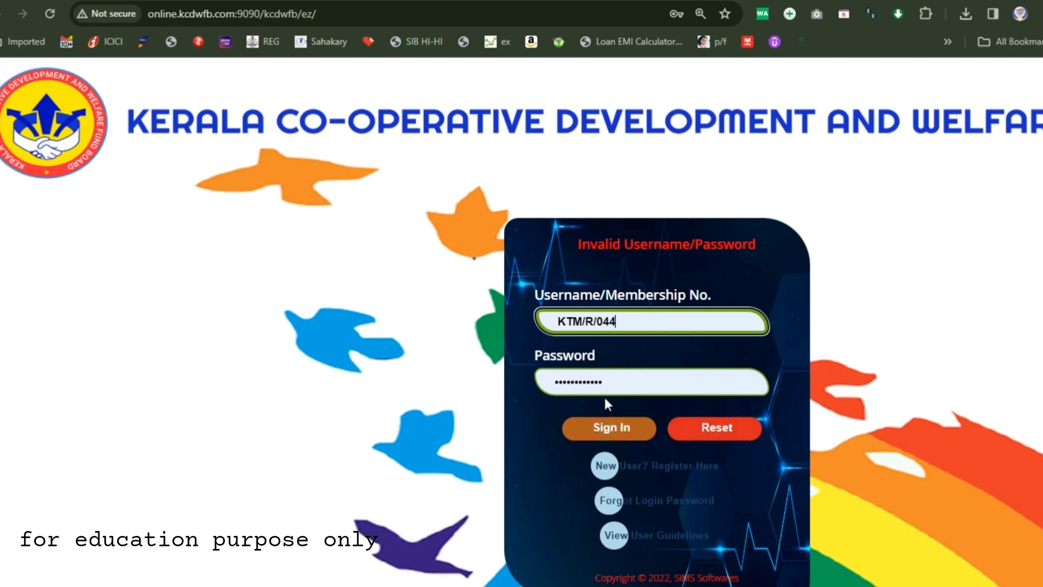
pyautogui.click(611, 431)
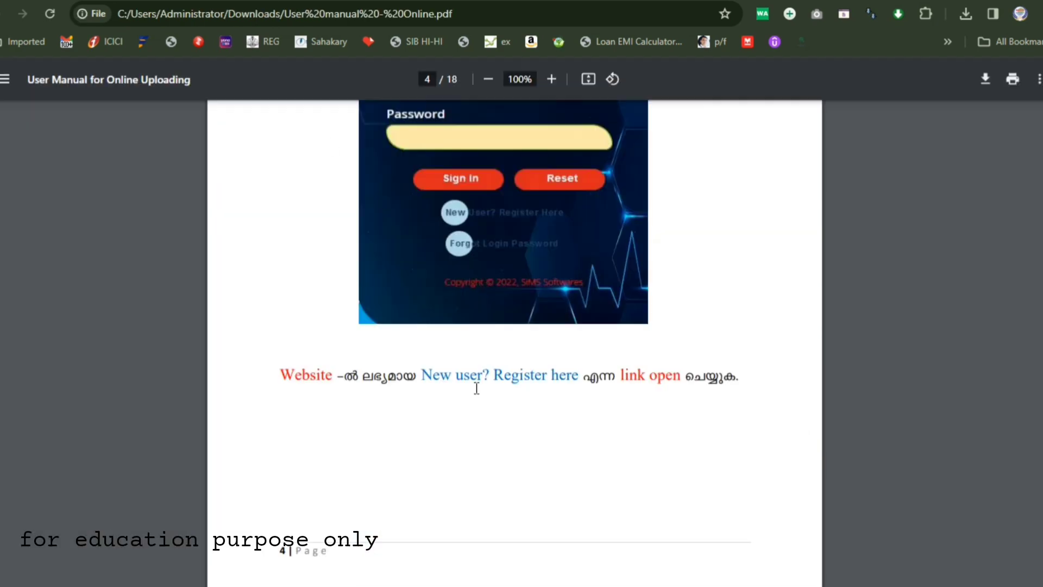
# - Scroll through the online user manual's registration and home page sections
pyautogui.scroll(-20, 476, 388)
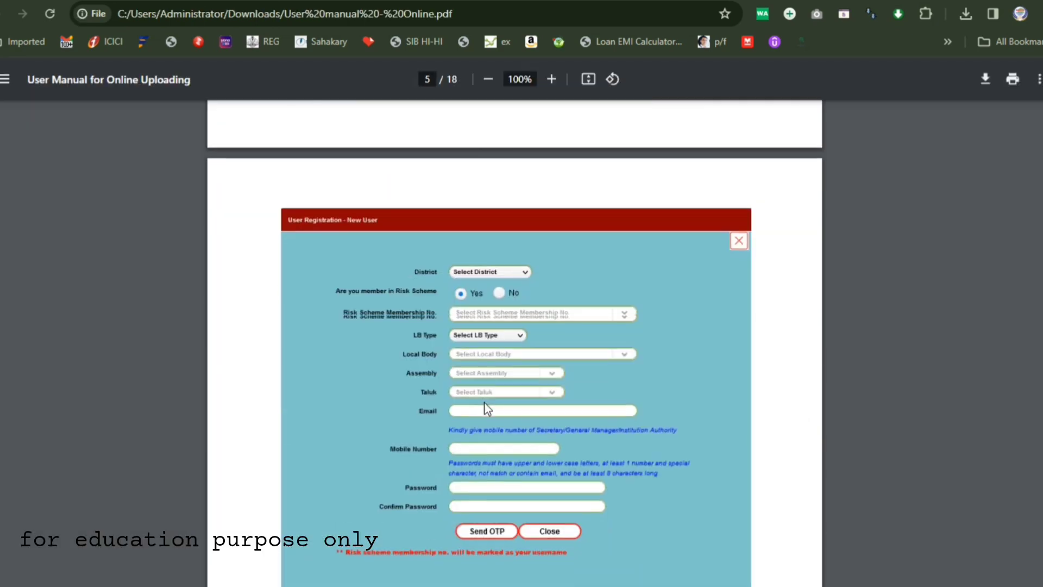
pyautogui.scroll(-4, 486, 395)
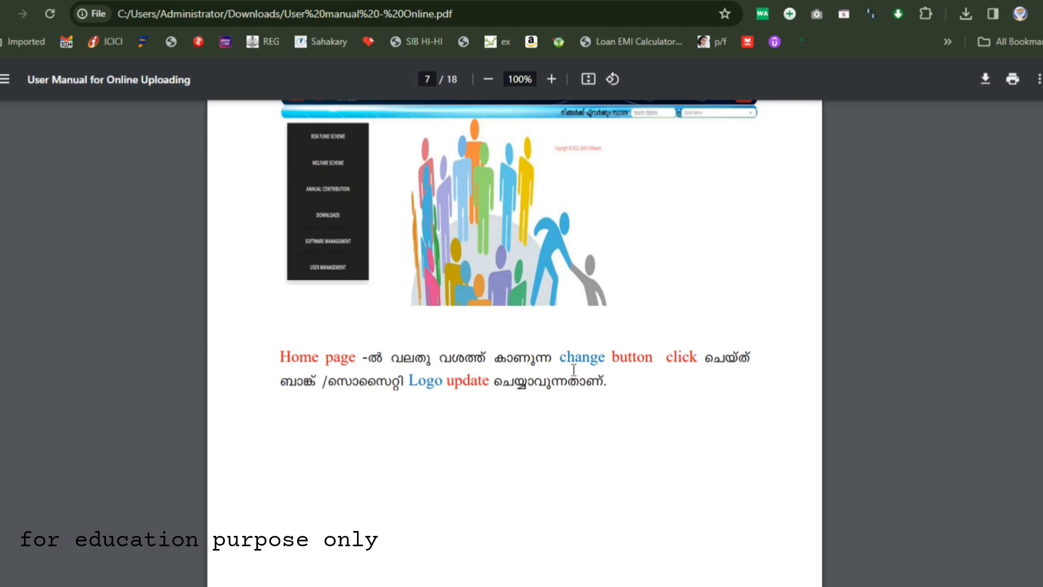
pyautogui.scroll(-2, 661, 389)
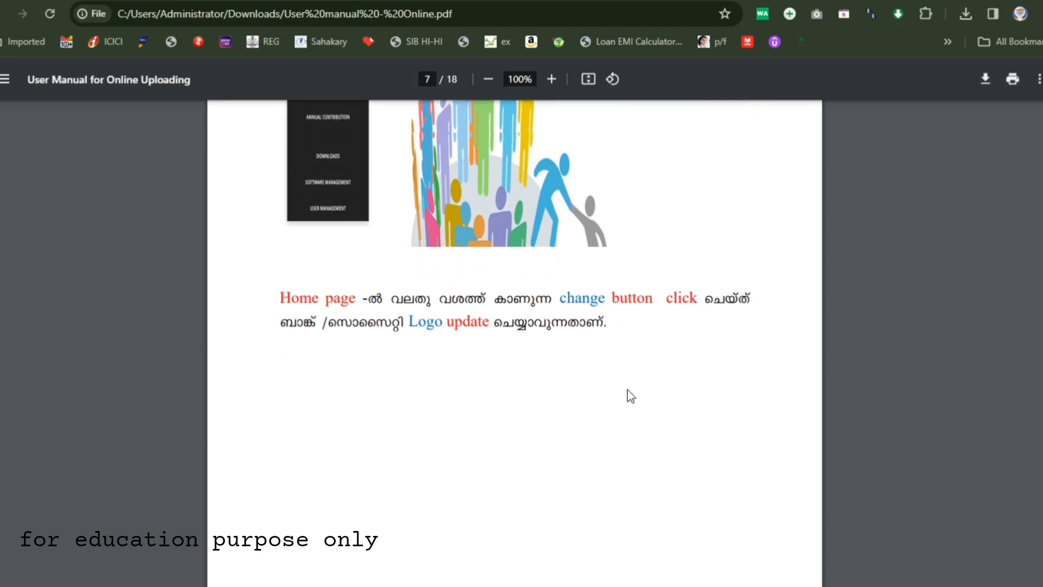
# - Return to the portal and change the bank's logo from the profile's login details
pyautogui.hotkey('ctrl', 'Tab')
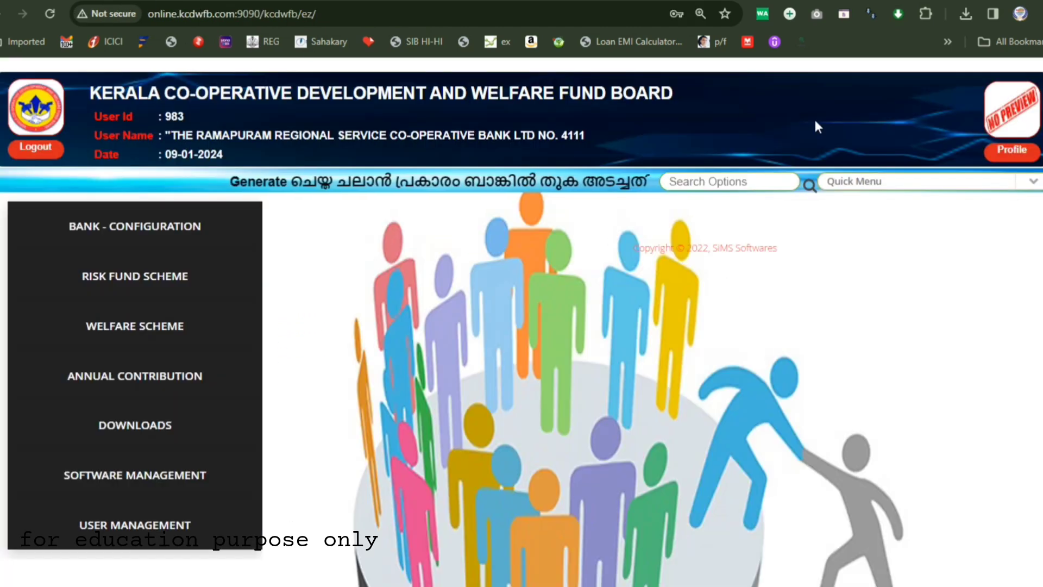
pyautogui.click(1007, 154)
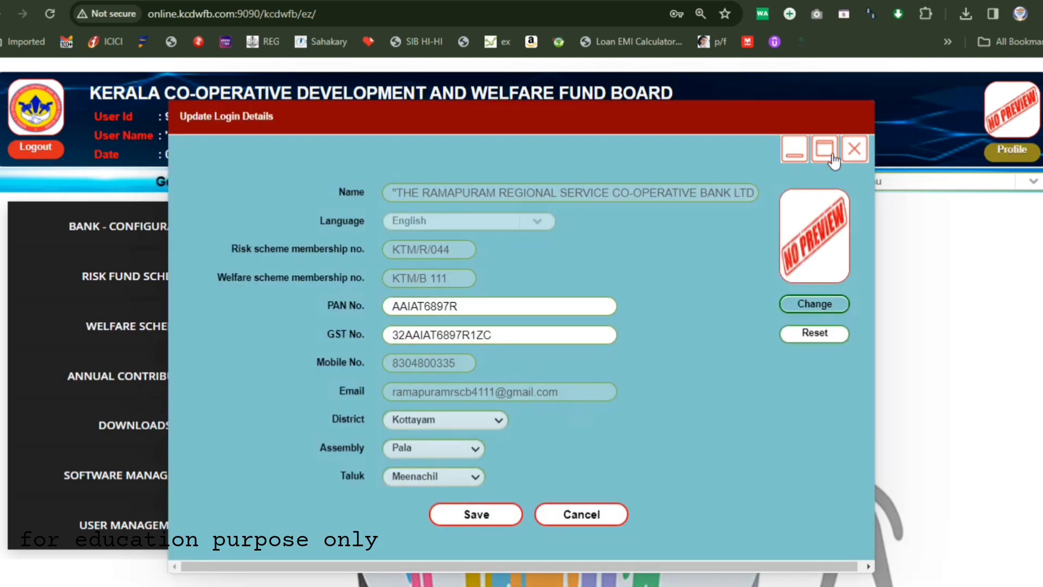
pyautogui.click(818, 307)
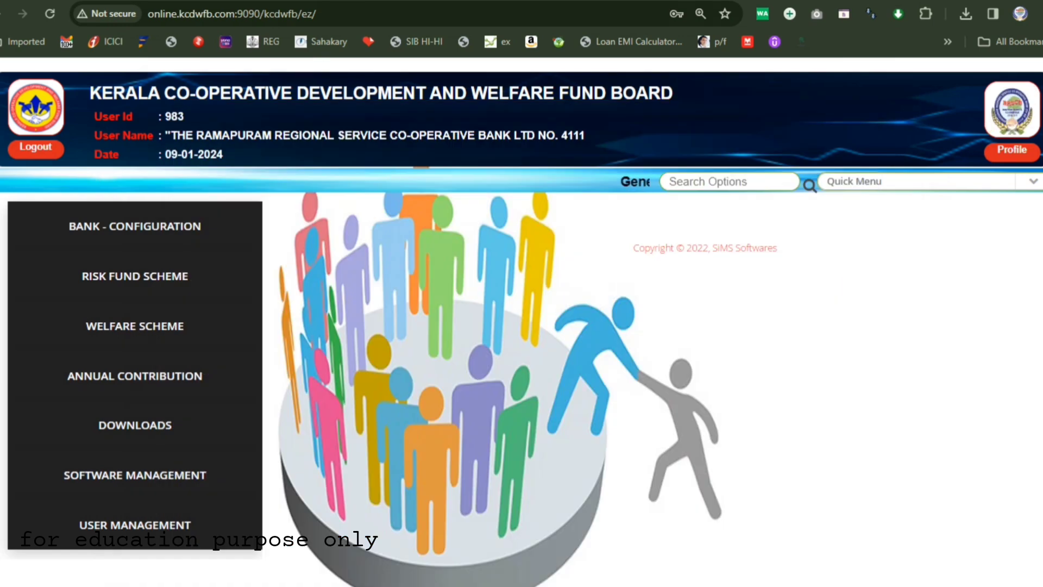
# - Consult the manual's Risk Fund scheme Form A section and open the Risk Fund Scheme menu
pyautogui.hotkey('ctrl', 'Tab')
pyautogui.scroll(-8, 651, 373)
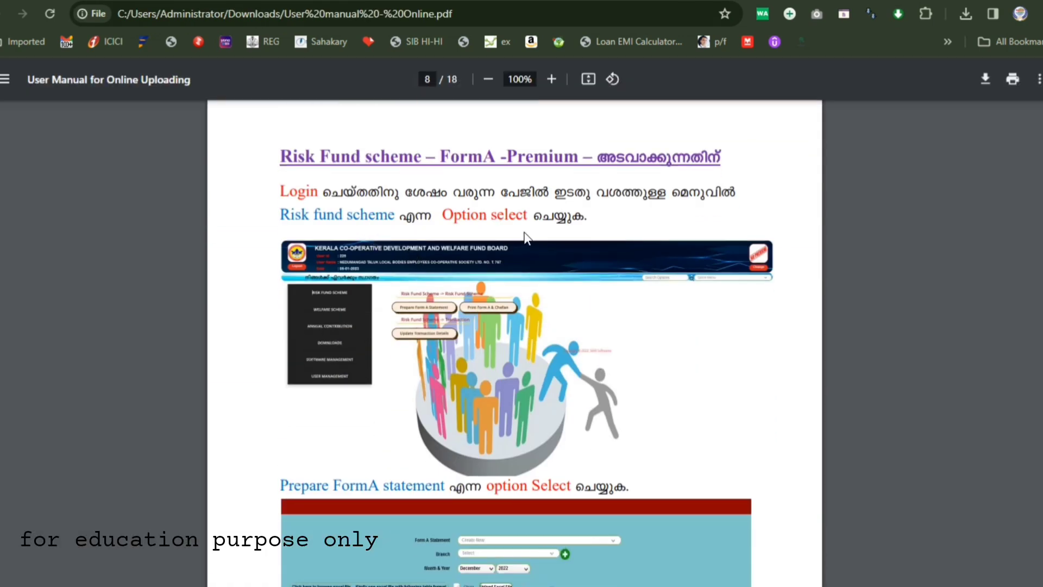
pyautogui.scroll(-5, 526, 242)
pyautogui.hotkey('ctrl', 'Tab')
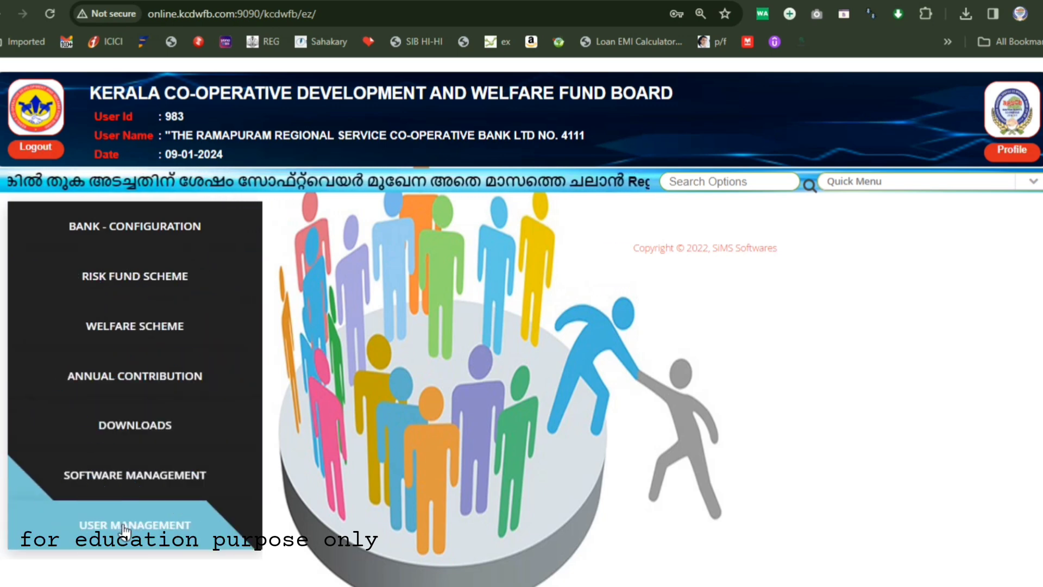
pyautogui.click(166, 280)
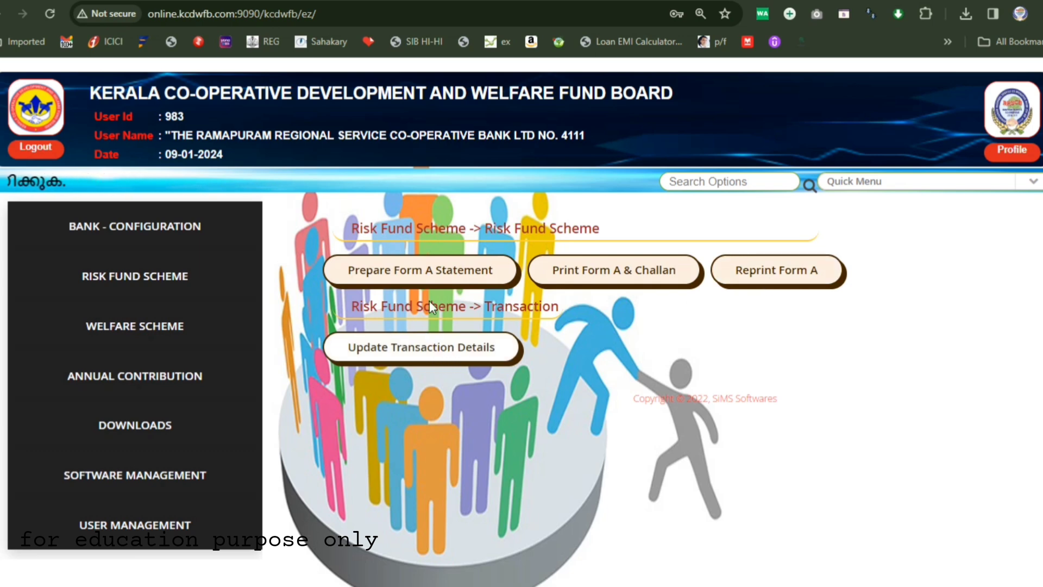
# - Read the manual's instructions for preparing the Form A statement
pyautogui.hotkey('ctrl', 'Tab')
pyautogui.scroll(-1, 481, 322)
pyautogui.scroll(-1, 481, 323)
pyautogui.scroll(3, 511, 302)
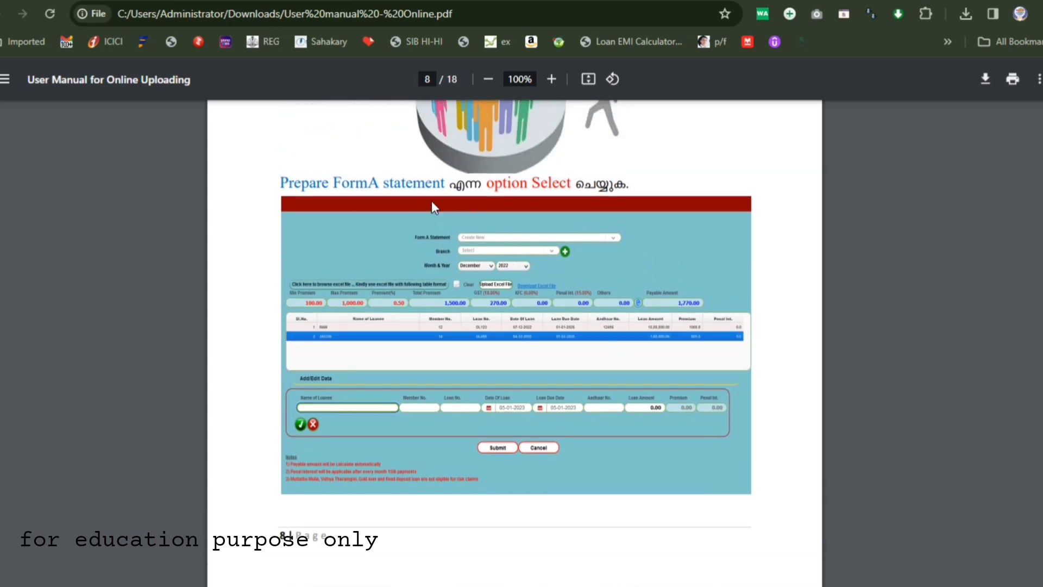
pyautogui.scroll(5, 425, 210)
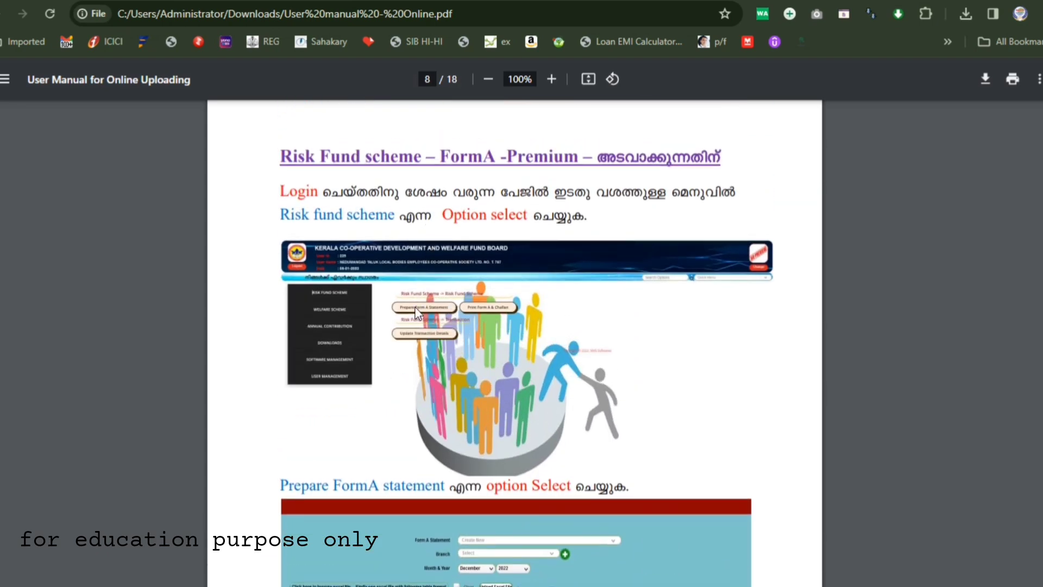
pyautogui.scroll(-6, 552, 360)
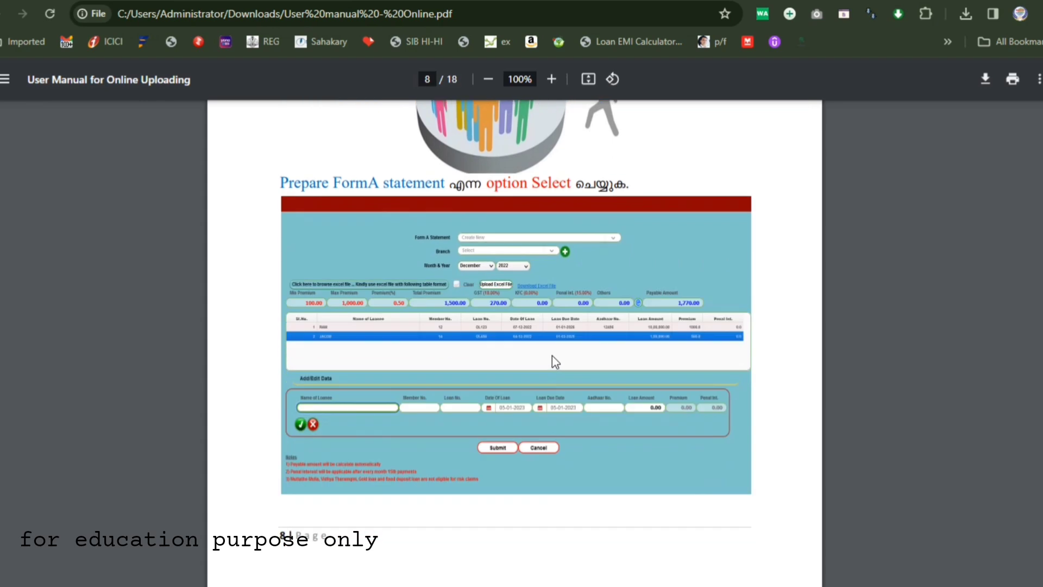
pyautogui.scroll(-4, 551, 359)
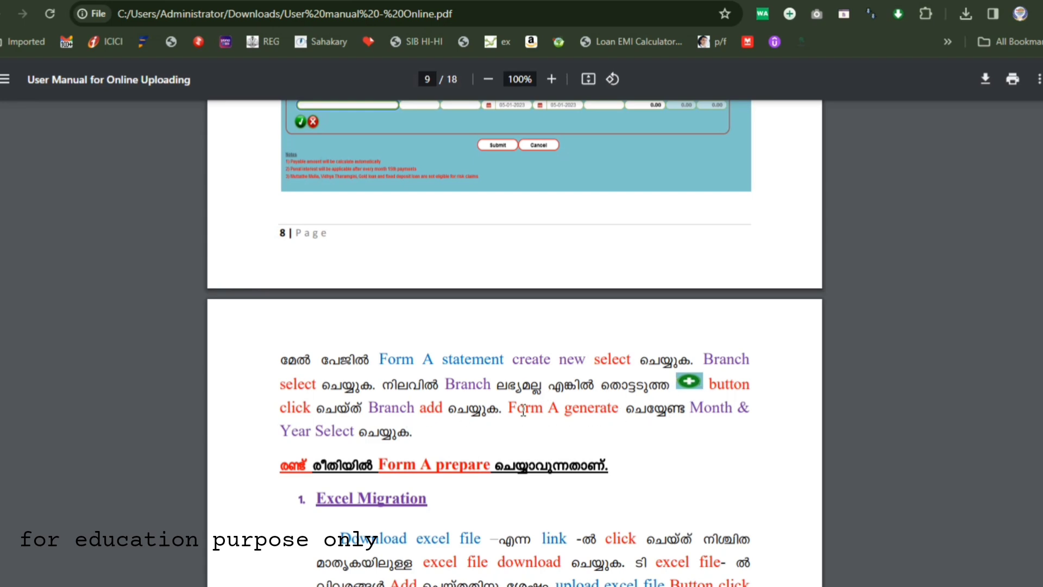
pyautogui.scroll(2, 426, 368)
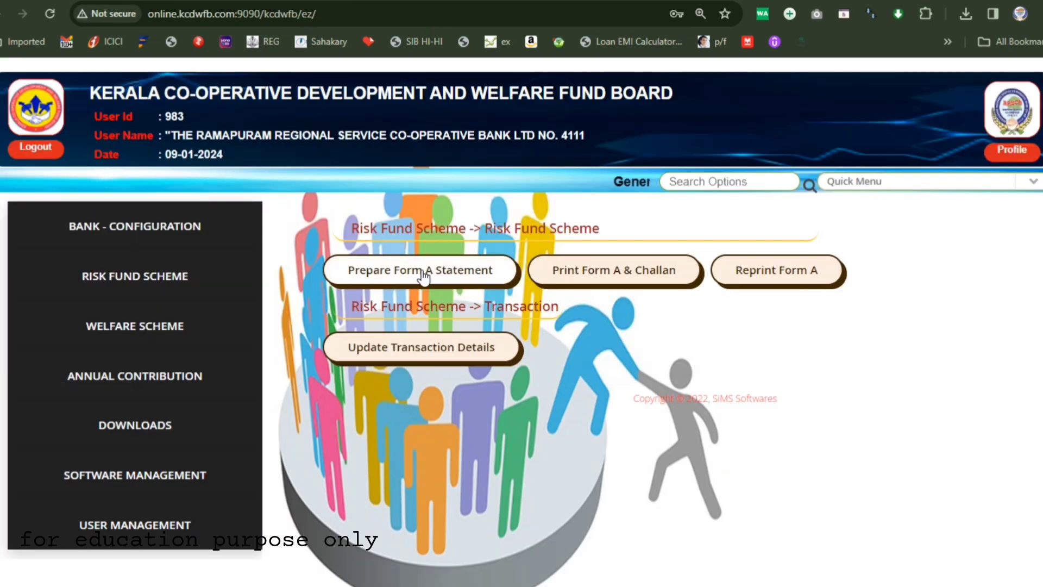
# - Open Prepare Form A Statement and choose Create New for the Form A statement
pyautogui.click(423, 276)
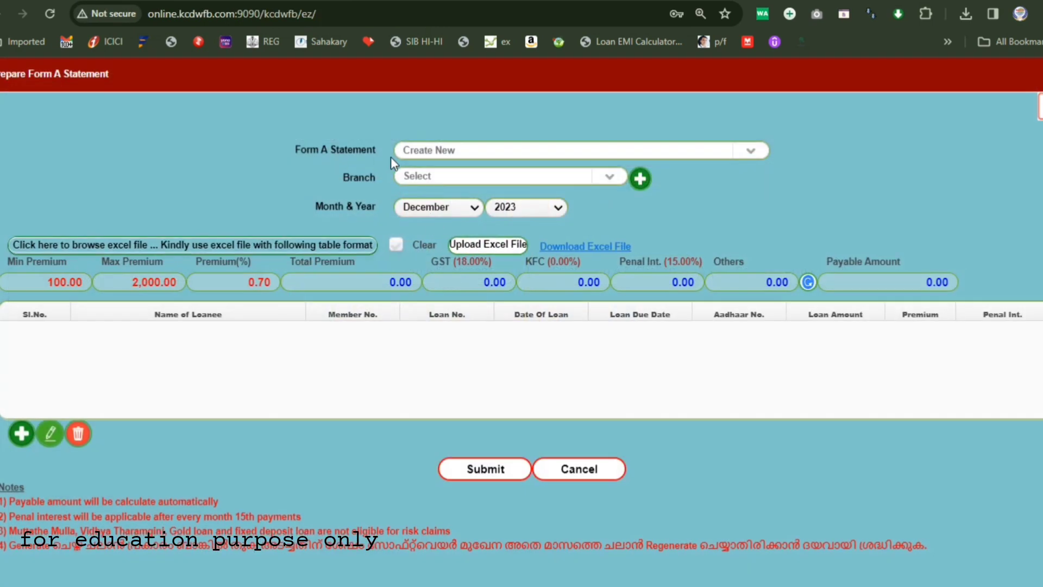
pyautogui.click(751, 150)
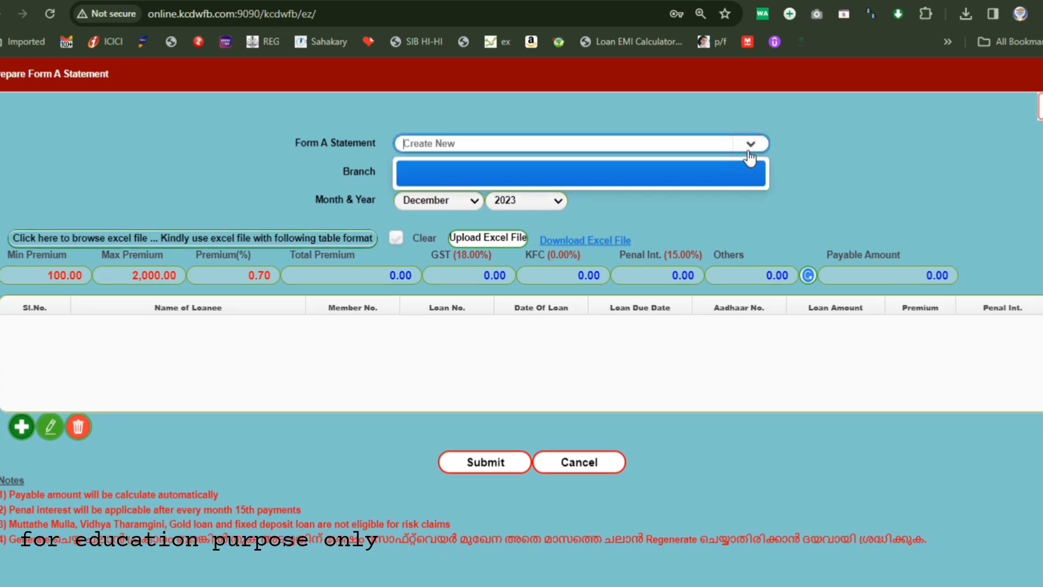
pyautogui.click(605, 172)
pyautogui.click(609, 170)
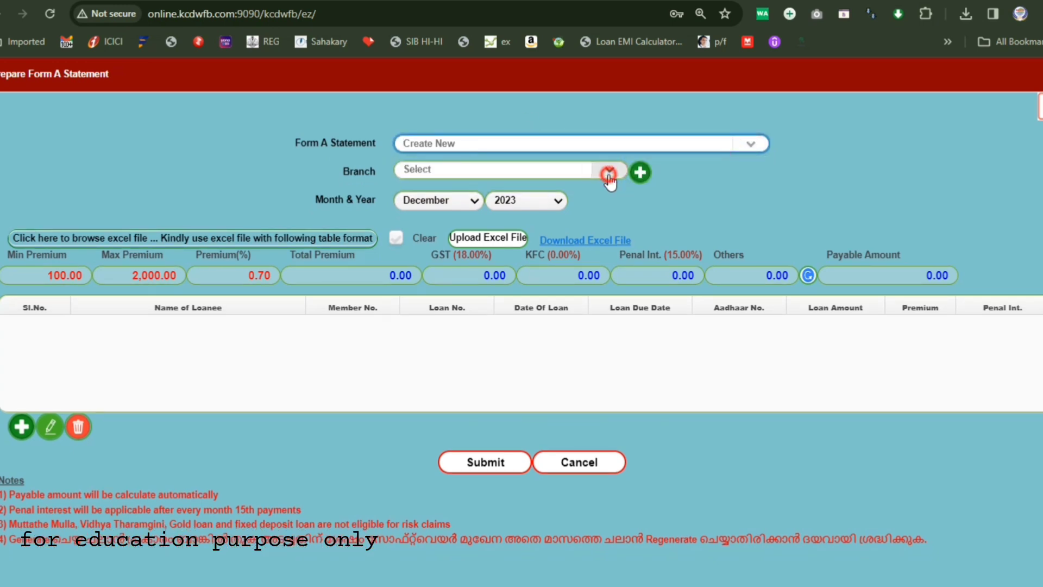
pyautogui.click(641, 173)
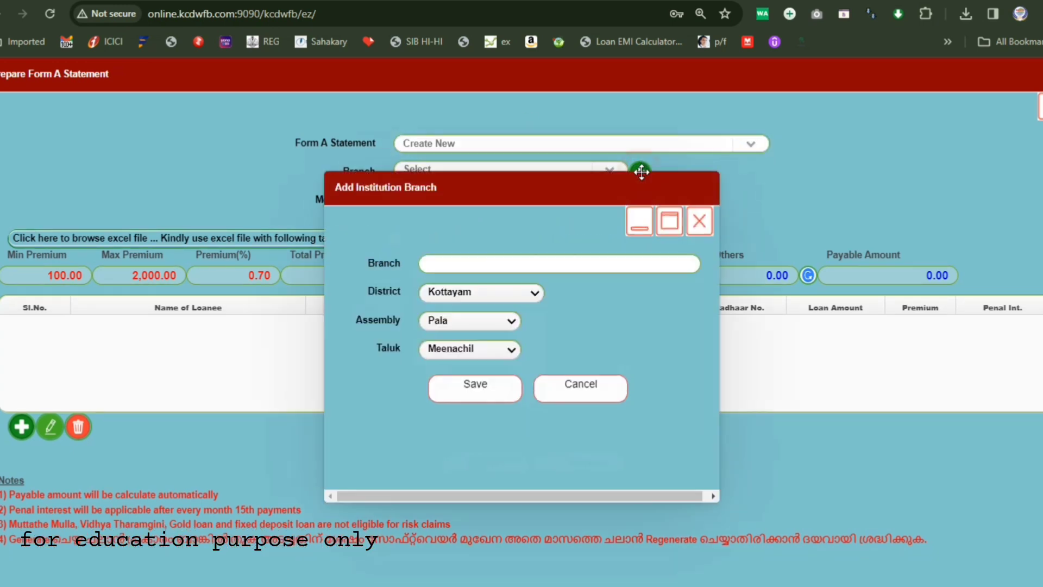
pyautogui.click(459, 265)
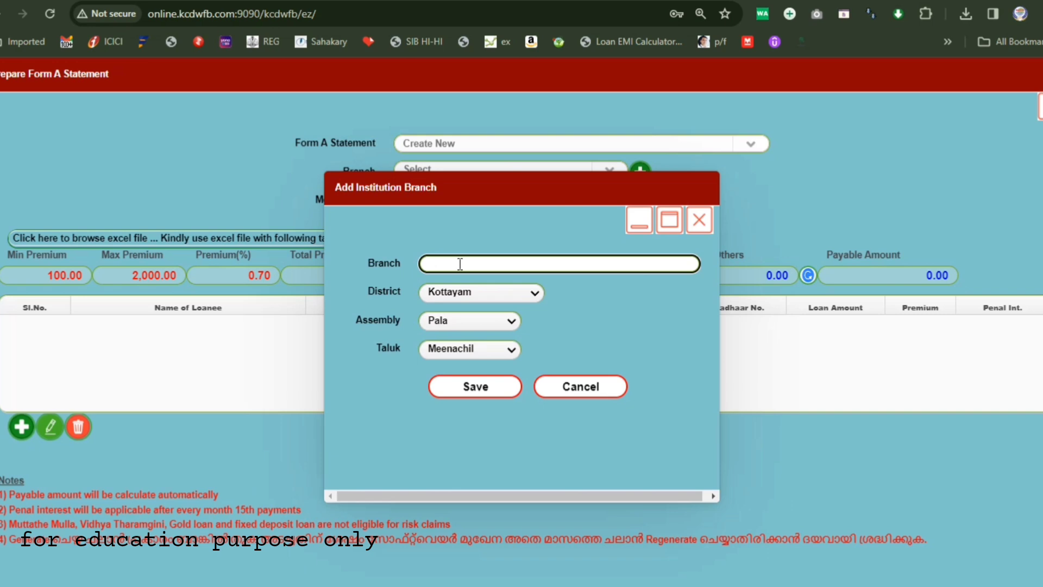
pyautogui.click(700, 223)
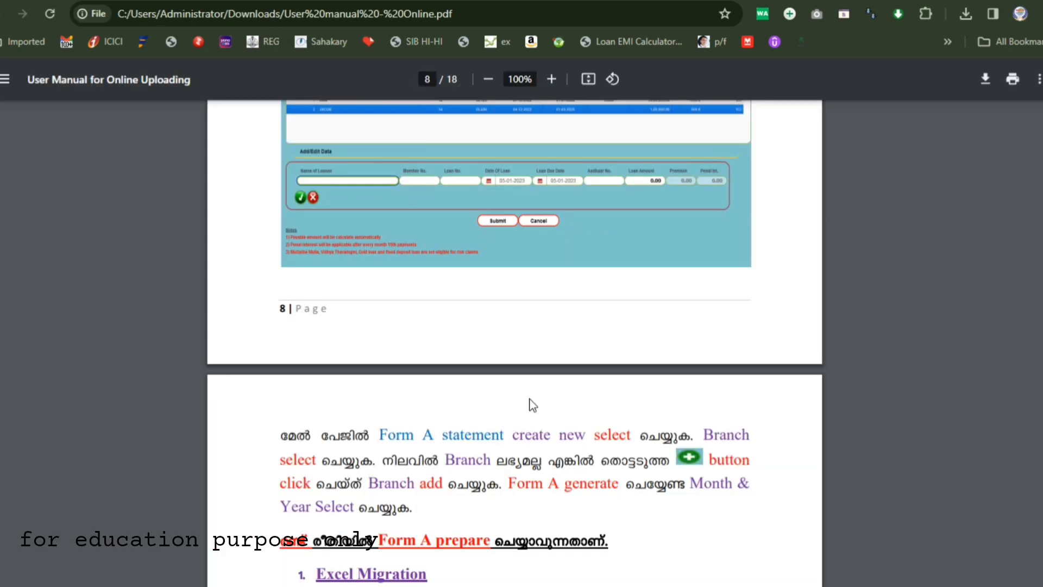
# - Read the manual's Excel migration and direct Form A entry methods
pyautogui.scroll(-4, 531, 402)
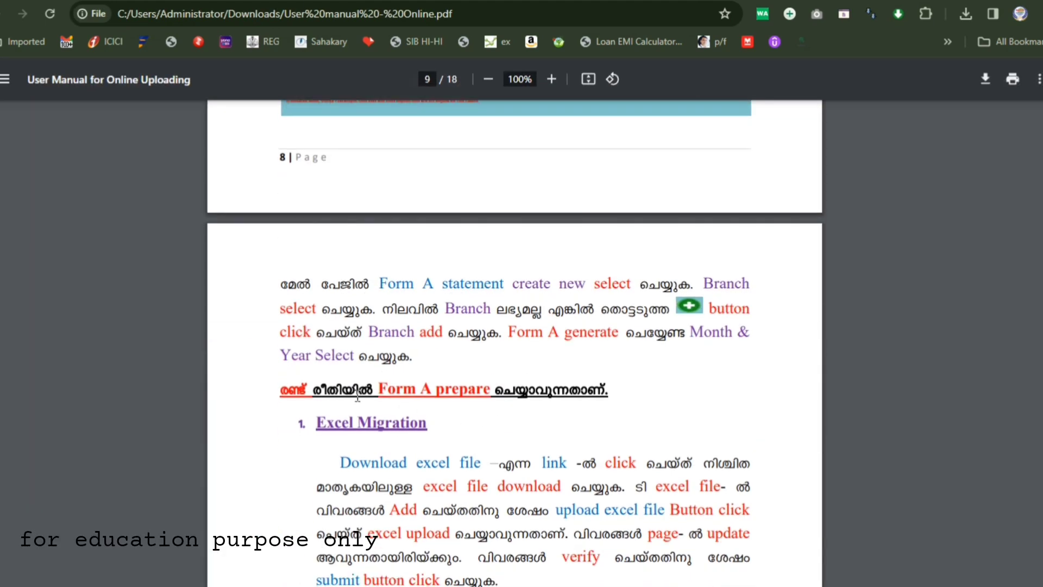
pyautogui.scroll(-1, 554, 305)
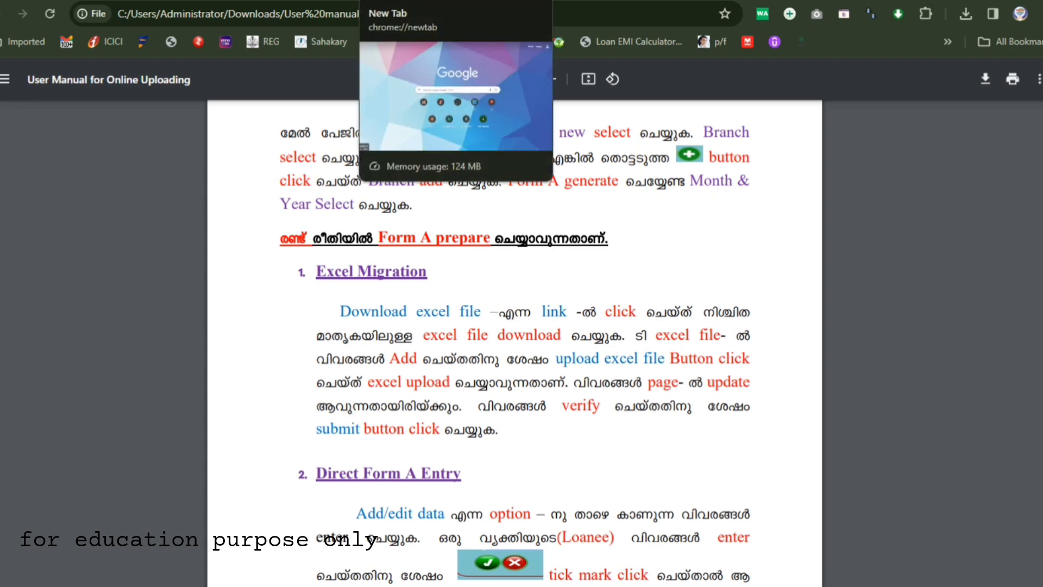
pyautogui.scroll(-3, 371, 258)
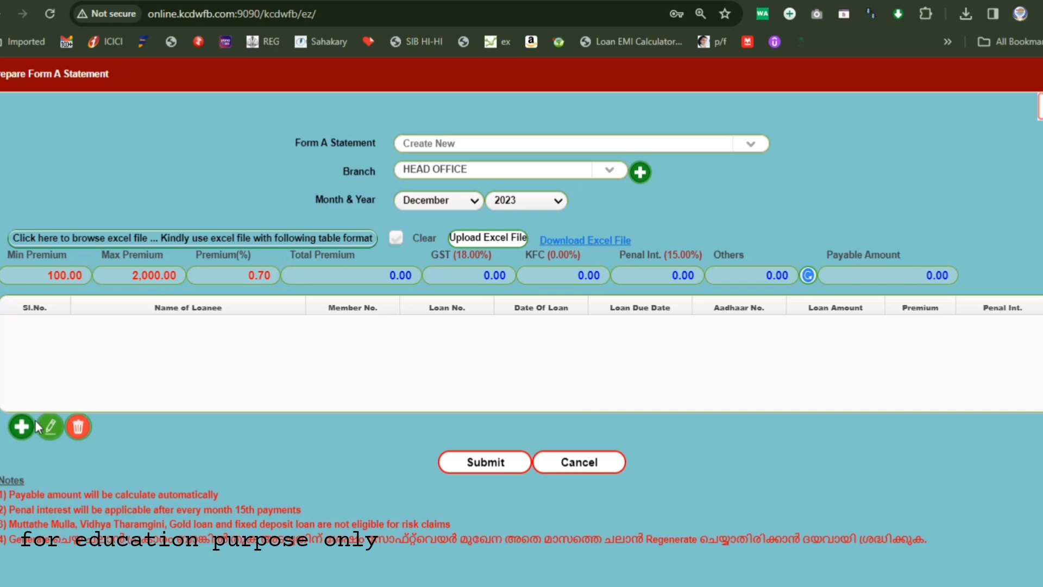
# - Download the Form A Excel template from the statement page
pyautogui.click(22, 427)
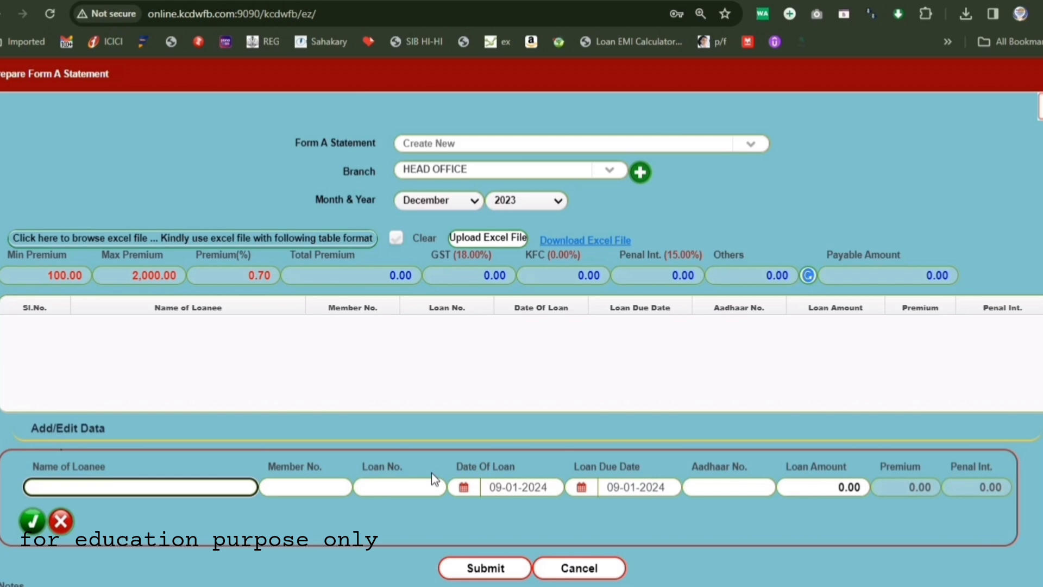
pyautogui.click(61, 521)
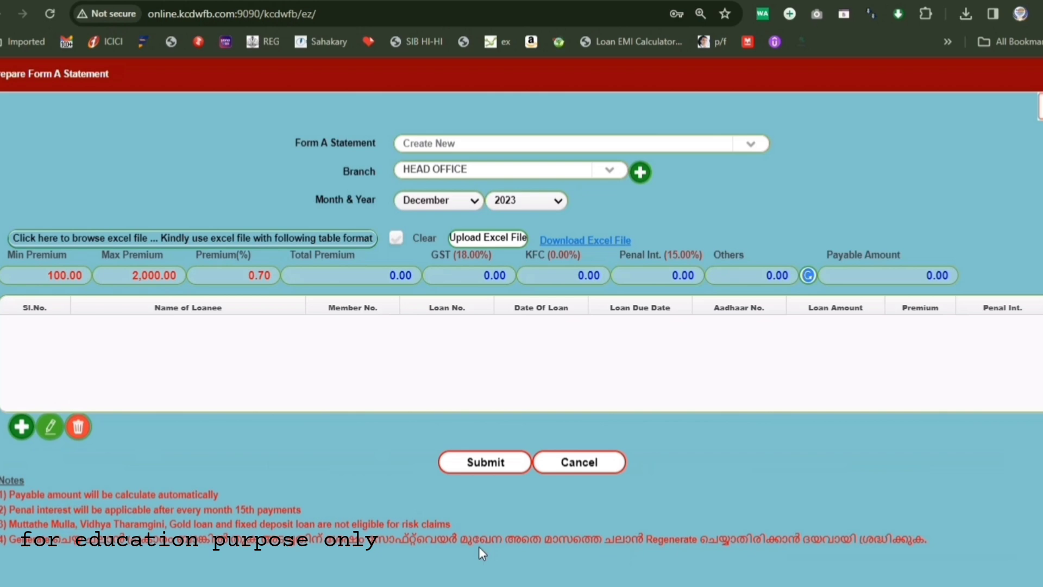
pyautogui.click(598, 239)
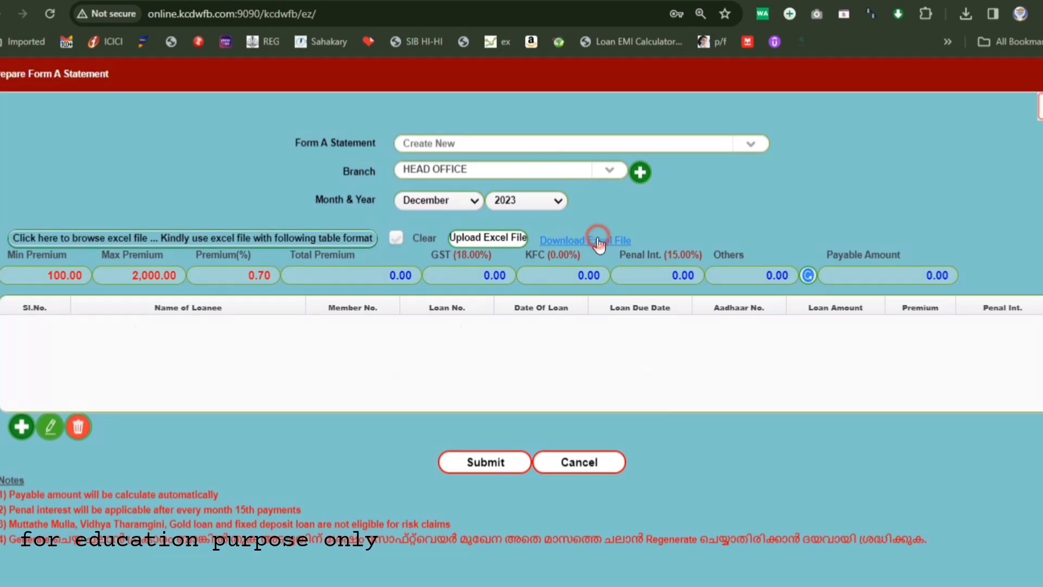
pyautogui.click(910, 49)
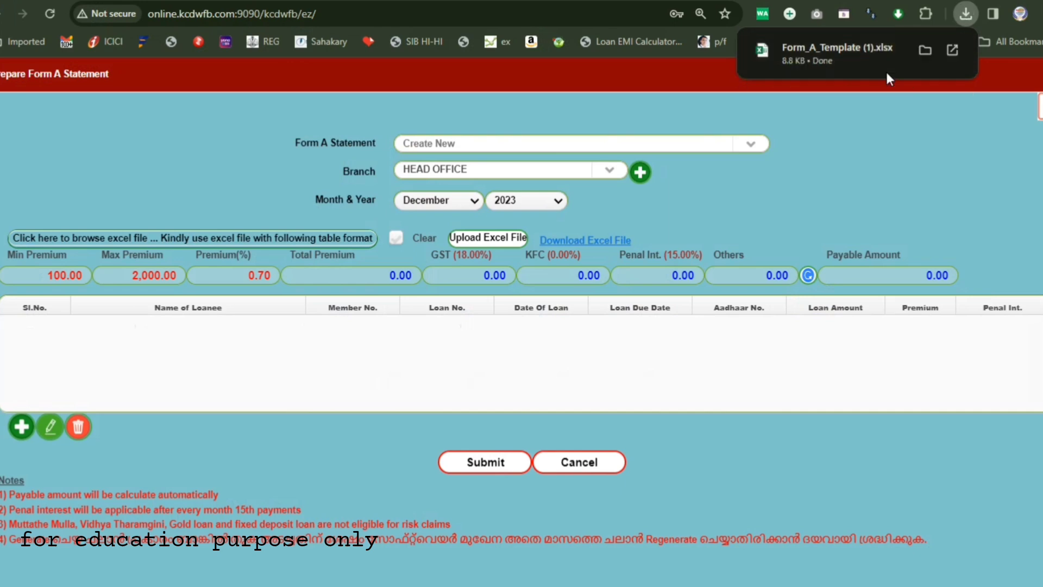
# - Open the downloaded Form A template in Excel, enable editing, and review its sample loan columns and rows
pyautogui.click(833, 51)
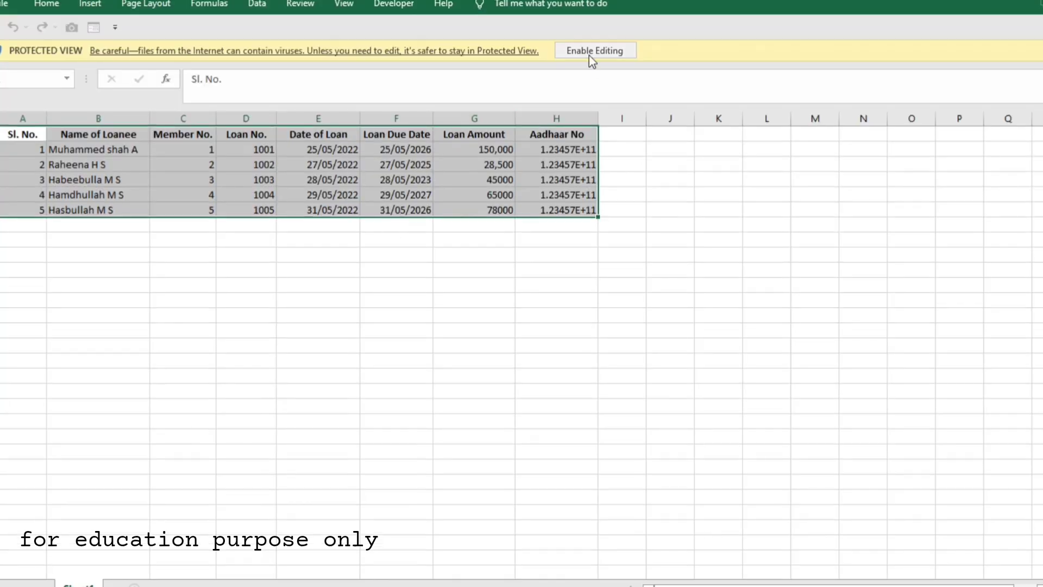
pyautogui.click(591, 50)
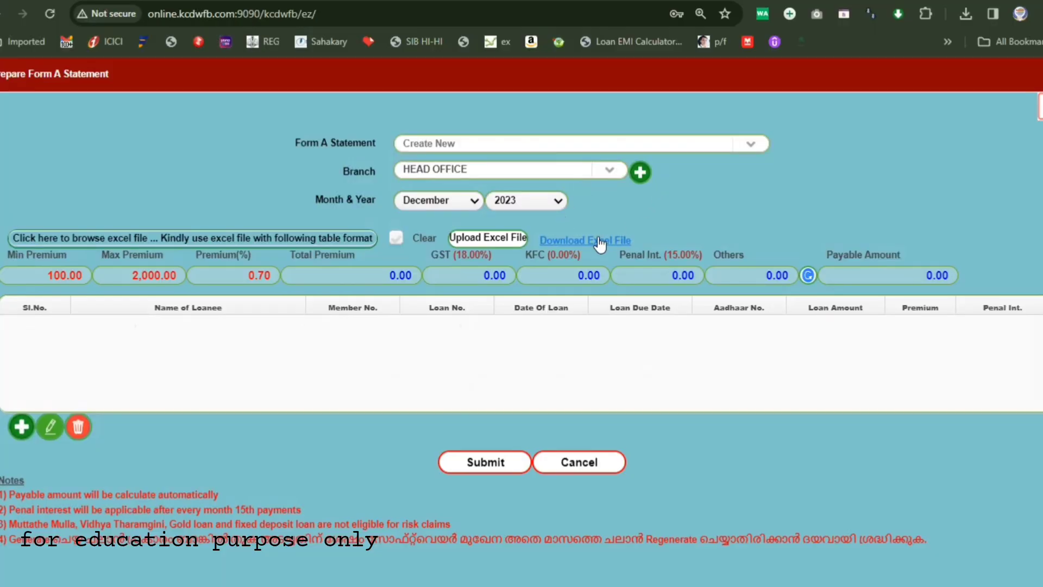
pyautogui.click(597, 240)
pyautogui.click(914, 49)
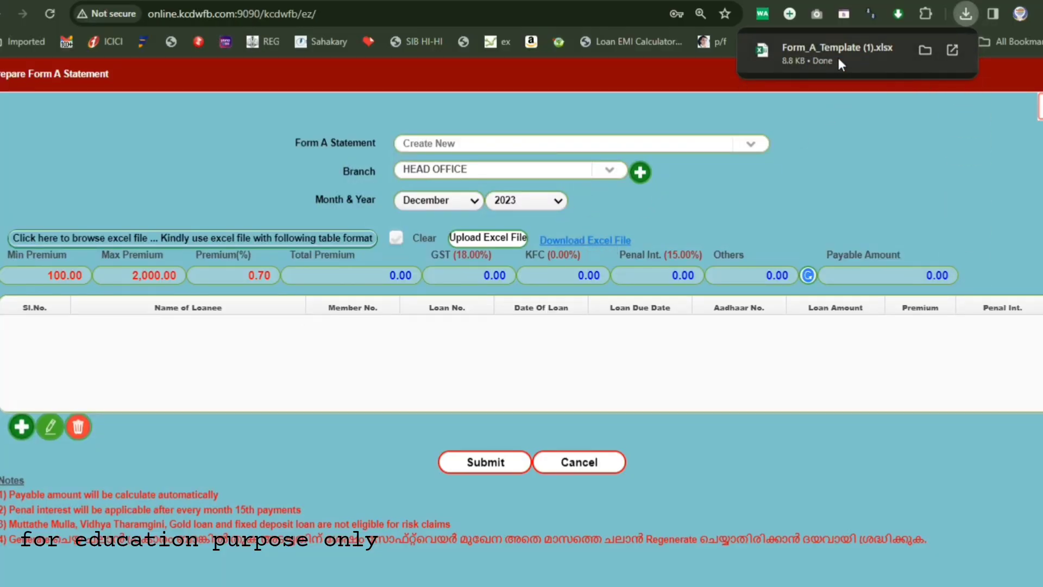
pyautogui.click(796, 58)
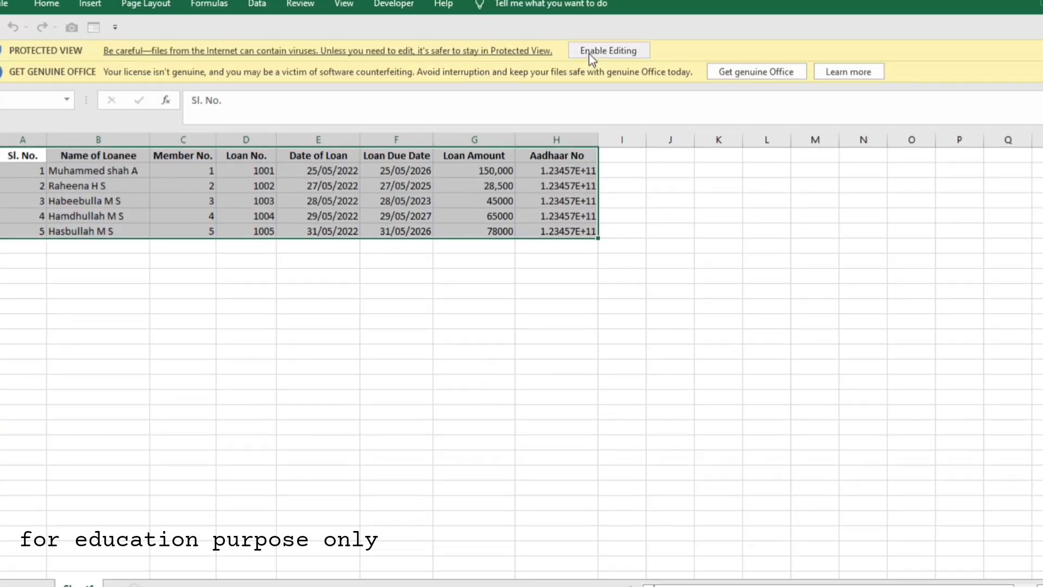
pyautogui.click(589, 54)
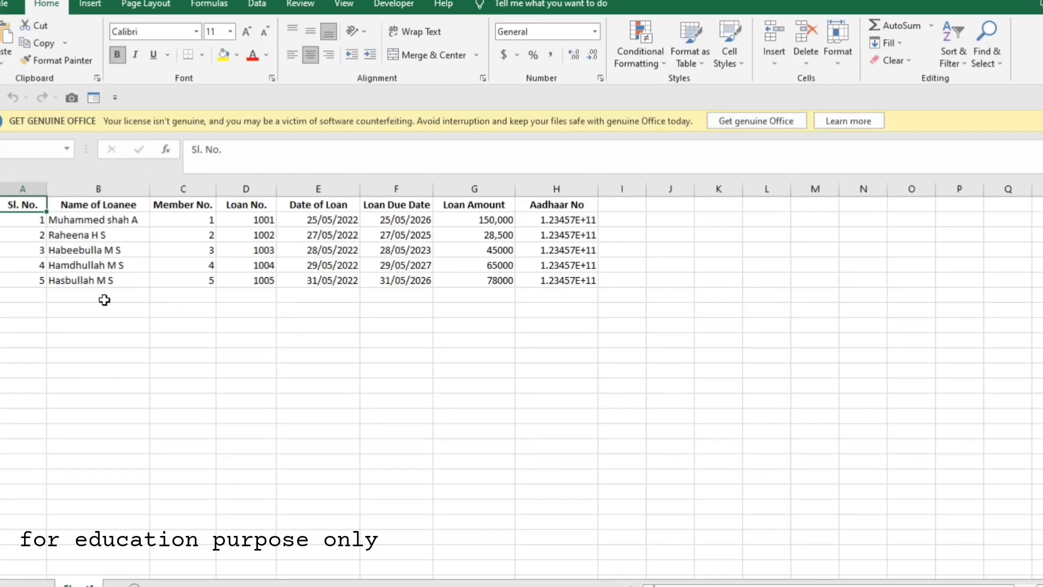
pyautogui.hotkey('alt', 'Tab')
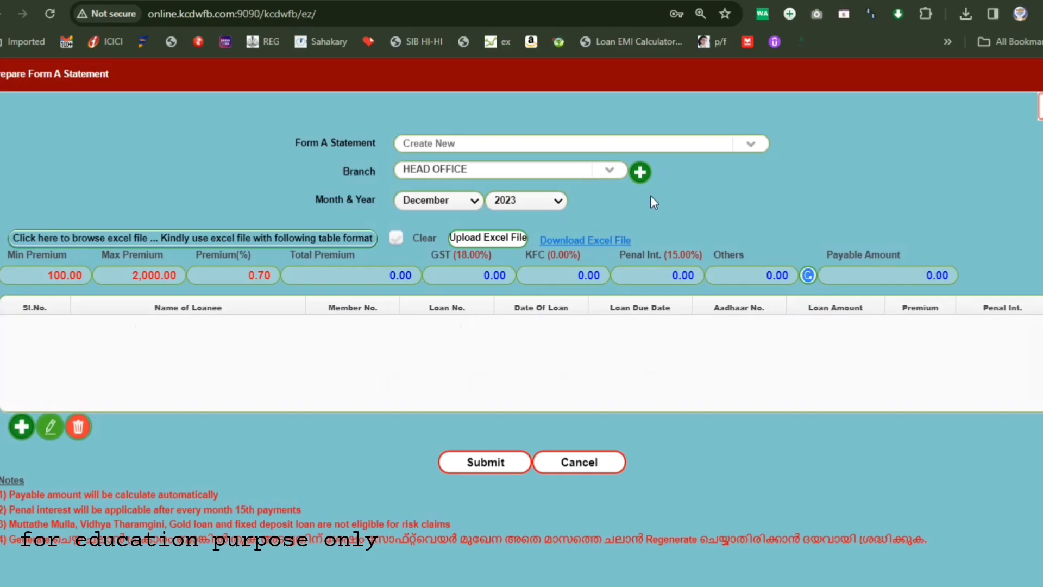
# - Download the Form A Excel template again, keep the blocked download, and open it in Excel with editing enabled
pyautogui.click(598, 240)
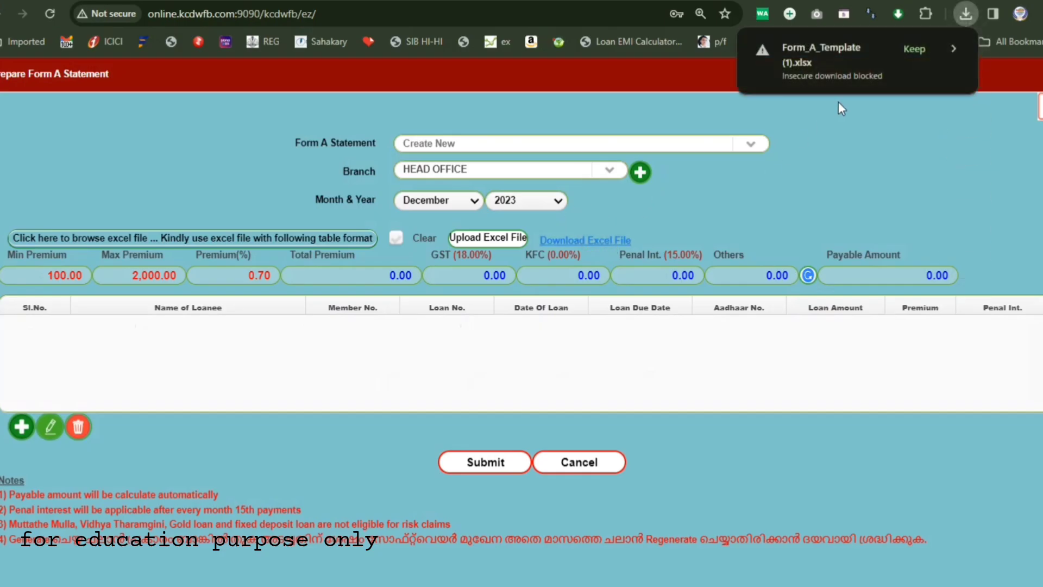
pyautogui.click(913, 49)
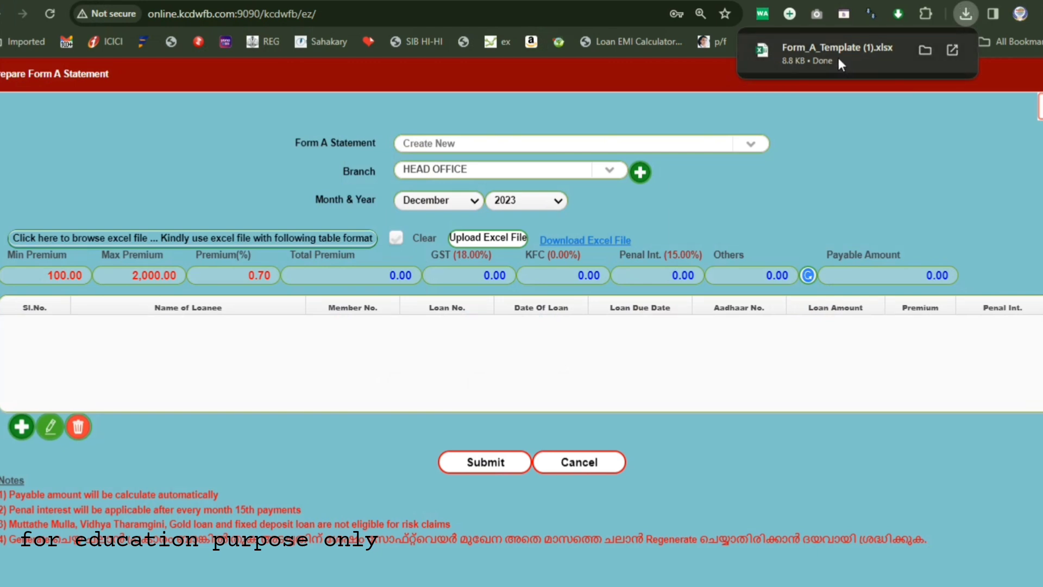
pyautogui.click(854, 49)
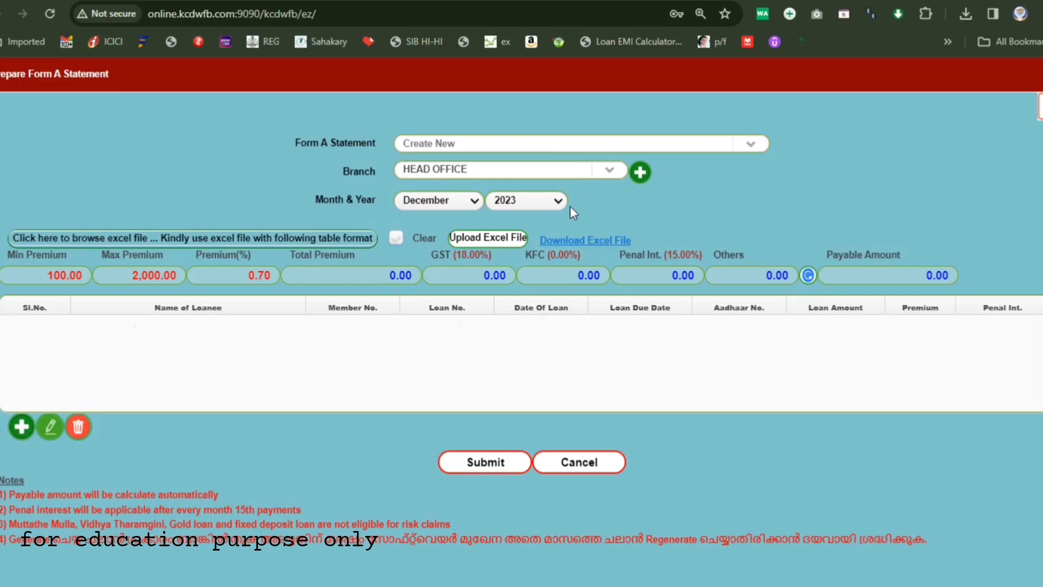
pyautogui.click(600, 240)
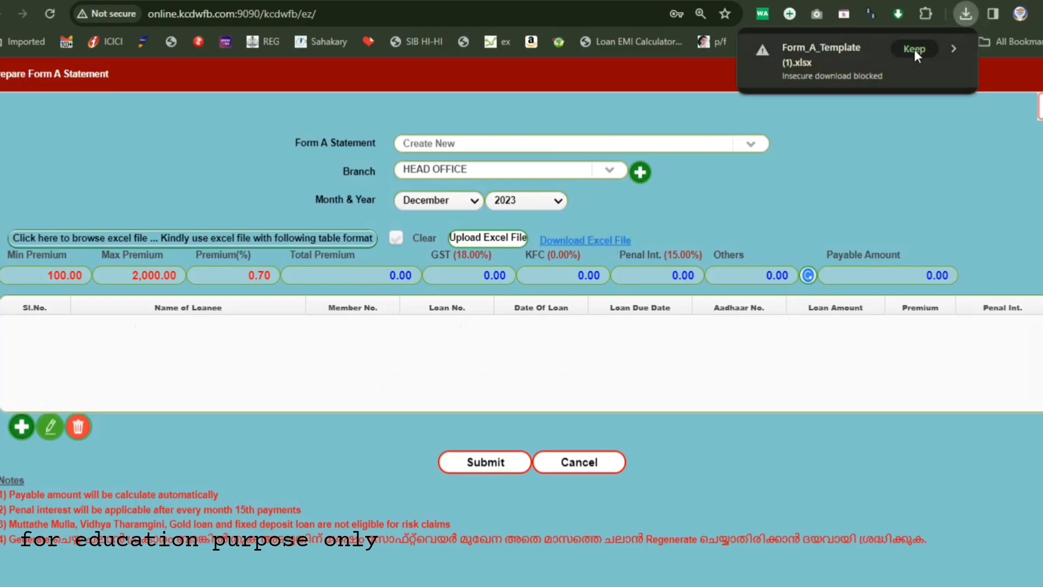
pyautogui.click(913, 49)
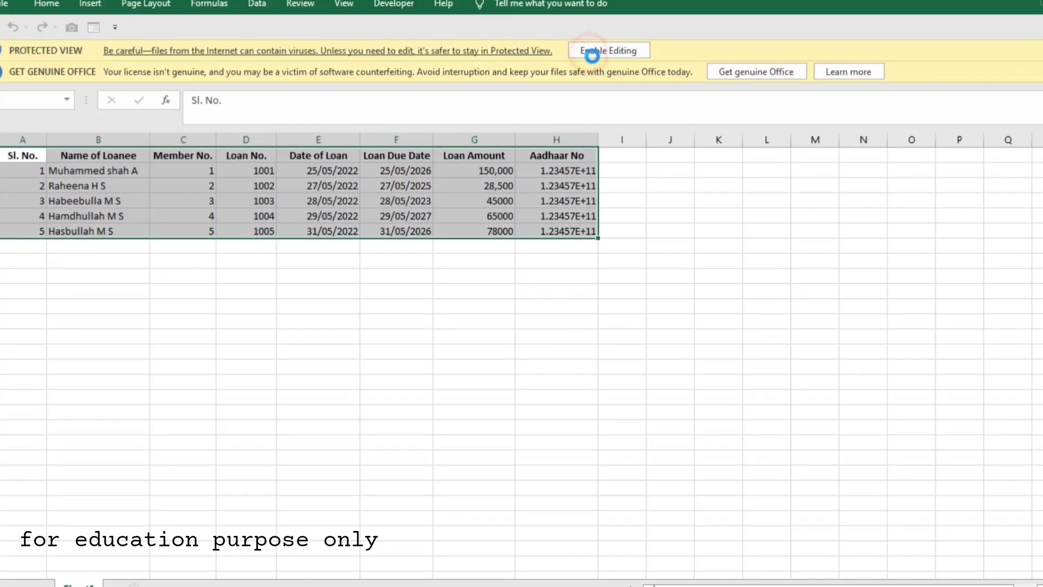
pyautogui.click(591, 50)
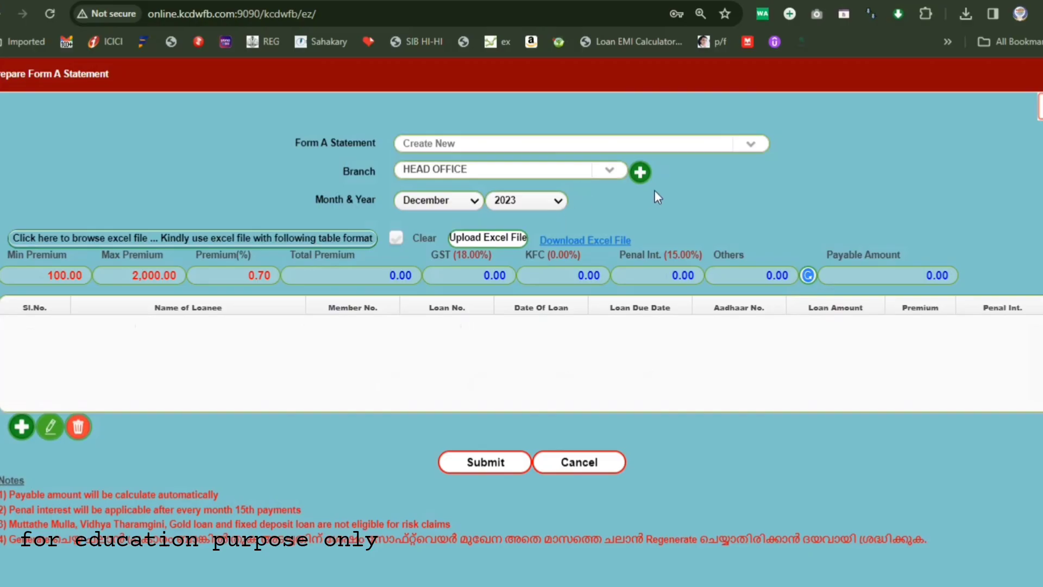
pyautogui.click(598, 240)
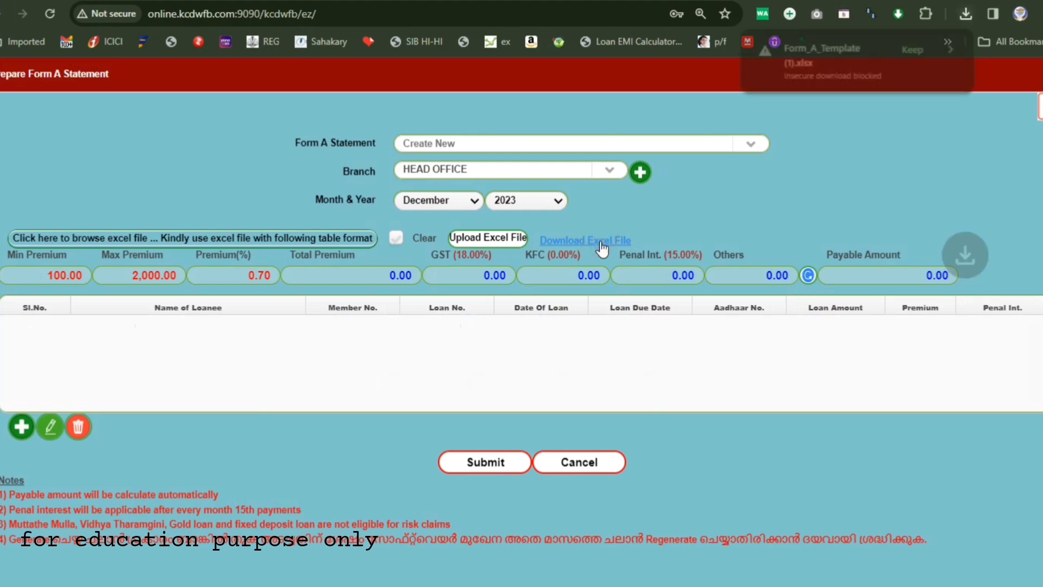
pyautogui.click(912, 50)
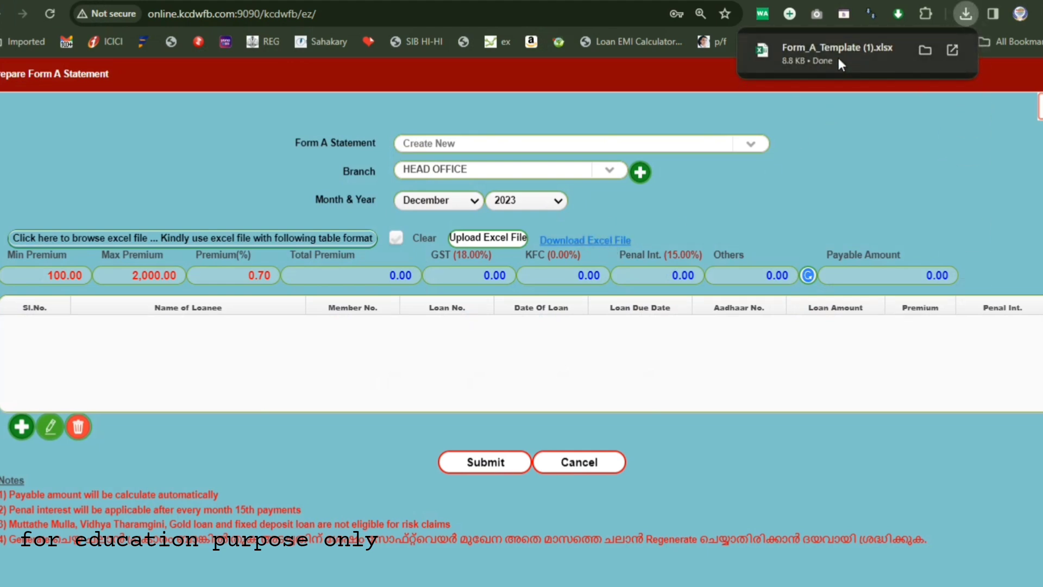
pyautogui.click(853, 48)
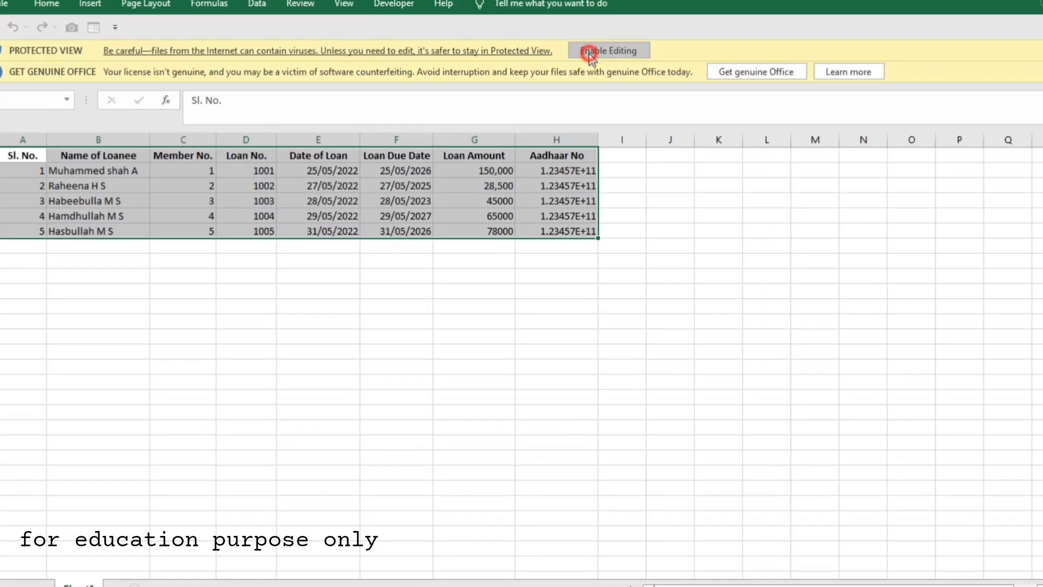
pyautogui.click(592, 50)
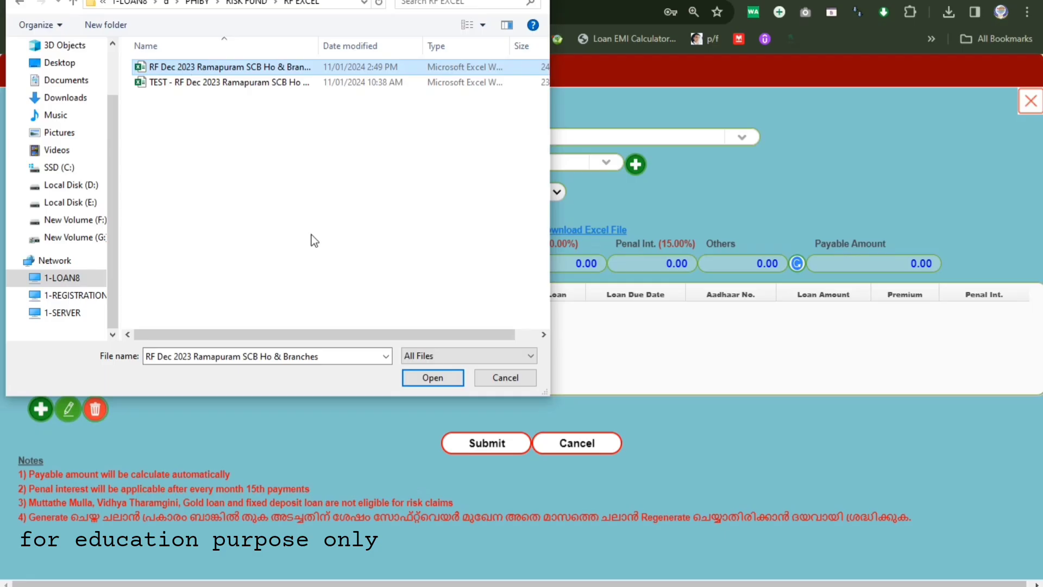
# - Try to upload the RF Dec 2023 Ramapuram SCB Ho & Branches Excel file to the statement twice
pyautogui.click(423, 377)
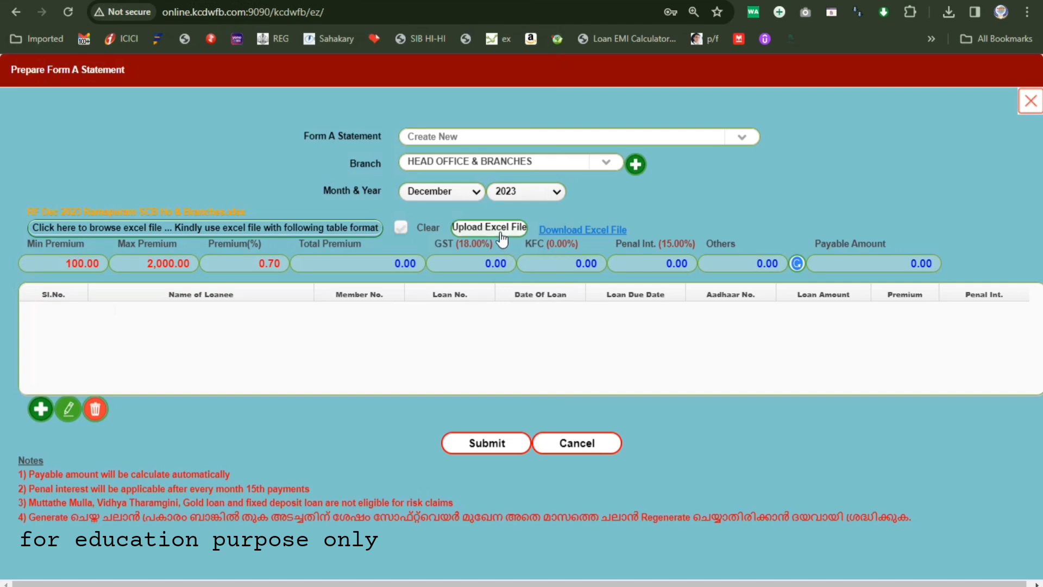
pyautogui.click(474, 234)
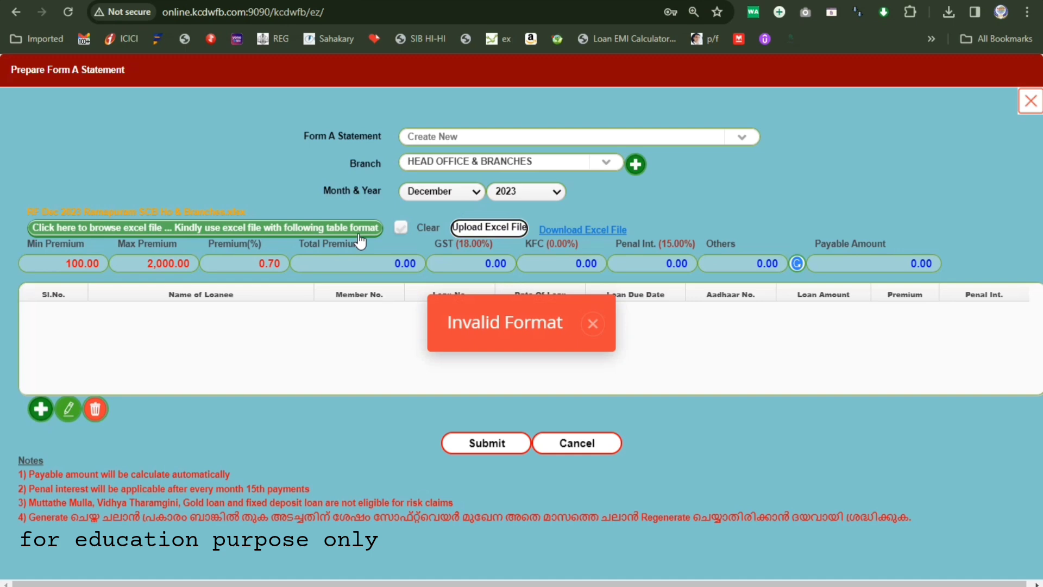
pyautogui.click(594, 325)
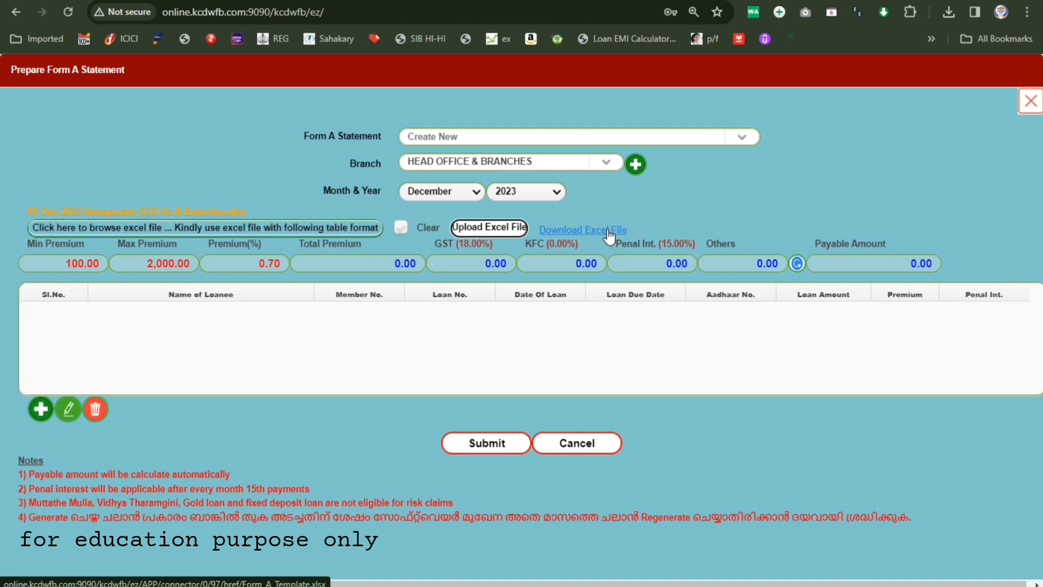
pyautogui.click(489, 228)
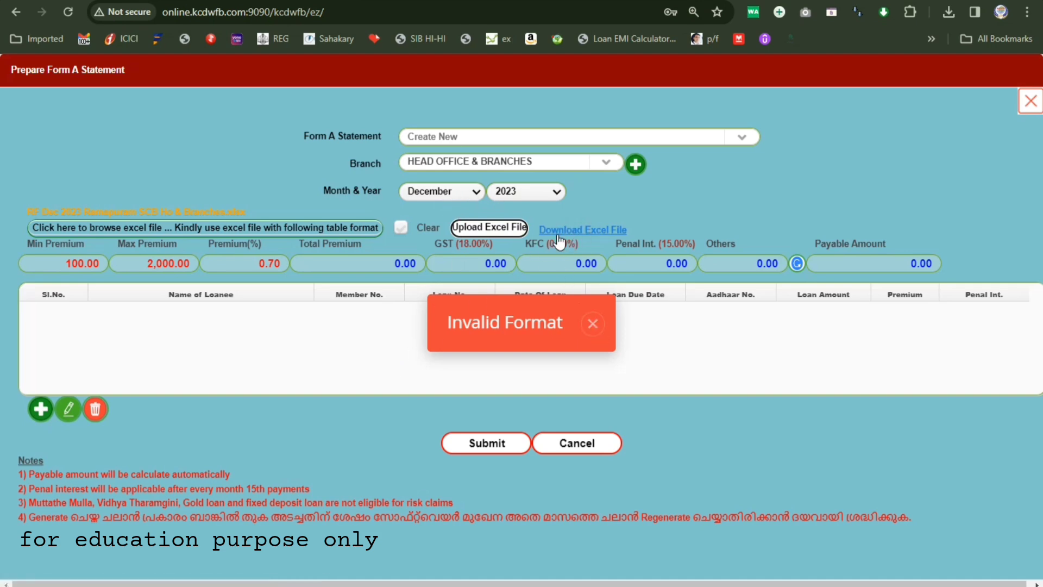
pyautogui.click(593, 325)
# - Re-download the Form A template, then try uploading RF_Dec_2023_Ramapuram_SCB_Ho_Branches from the Downloads folder
pyautogui.click(594, 232)
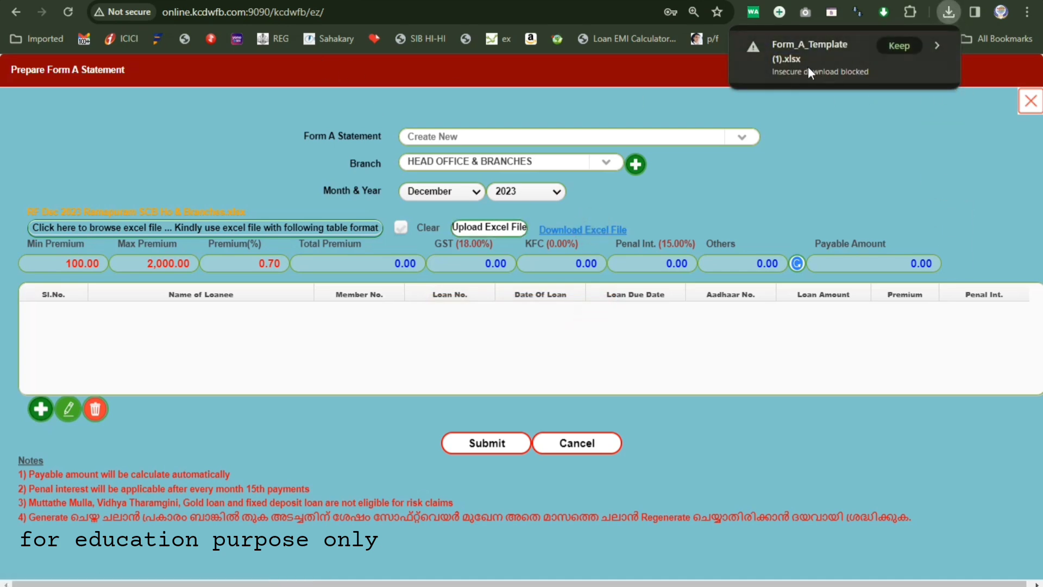
pyautogui.click(902, 48)
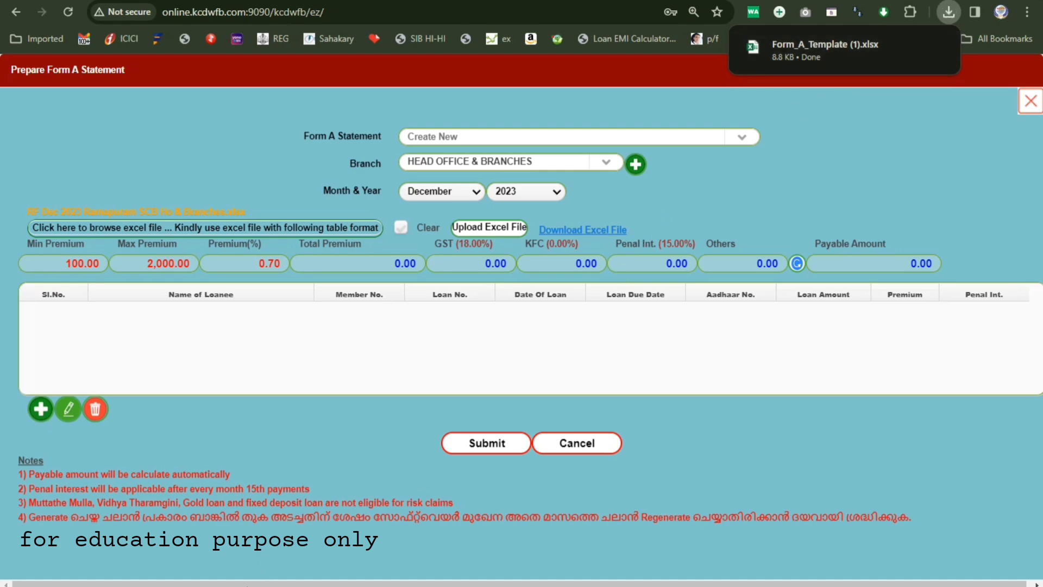
pyautogui.click(125, 227)
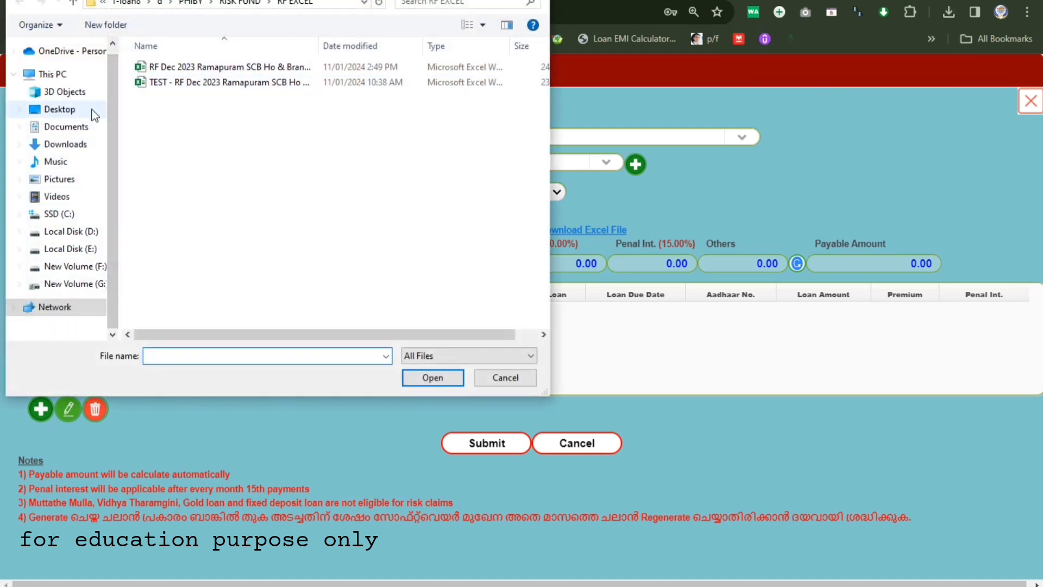
pyautogui.click(72, 144)
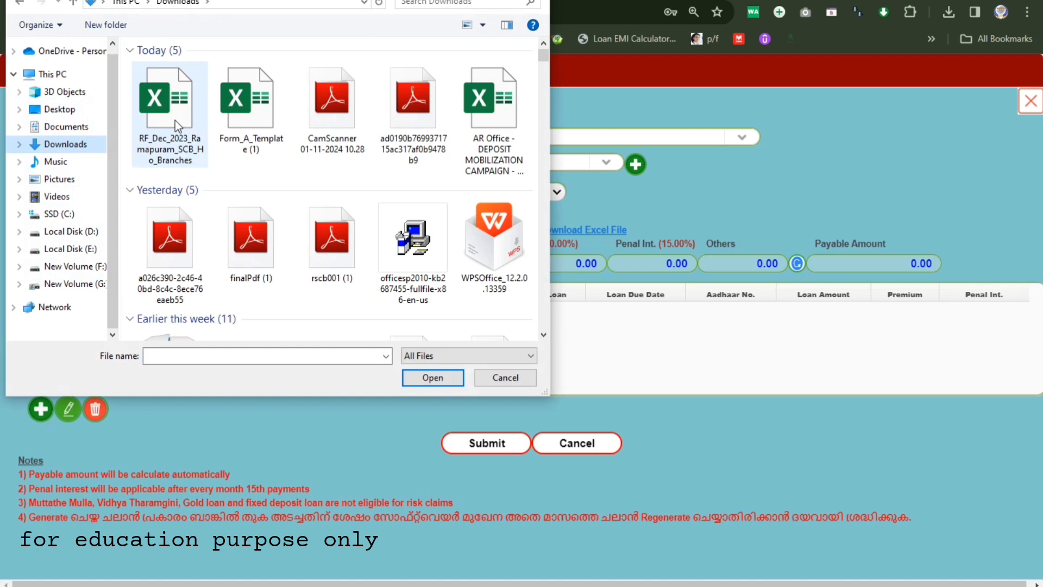
pyautogui.doubleClick(175, 120)
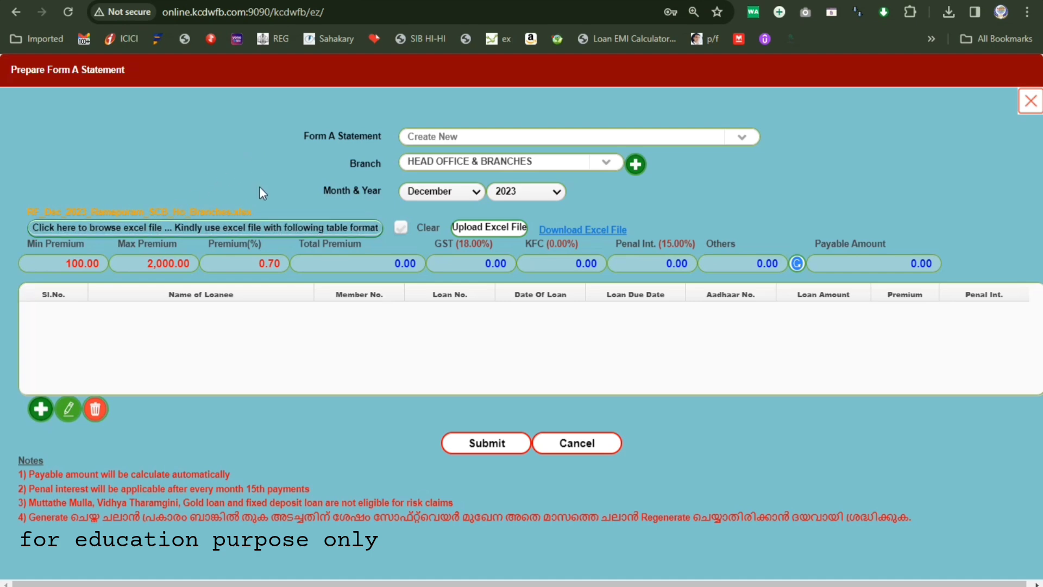
pyautogui.click(492, 235)
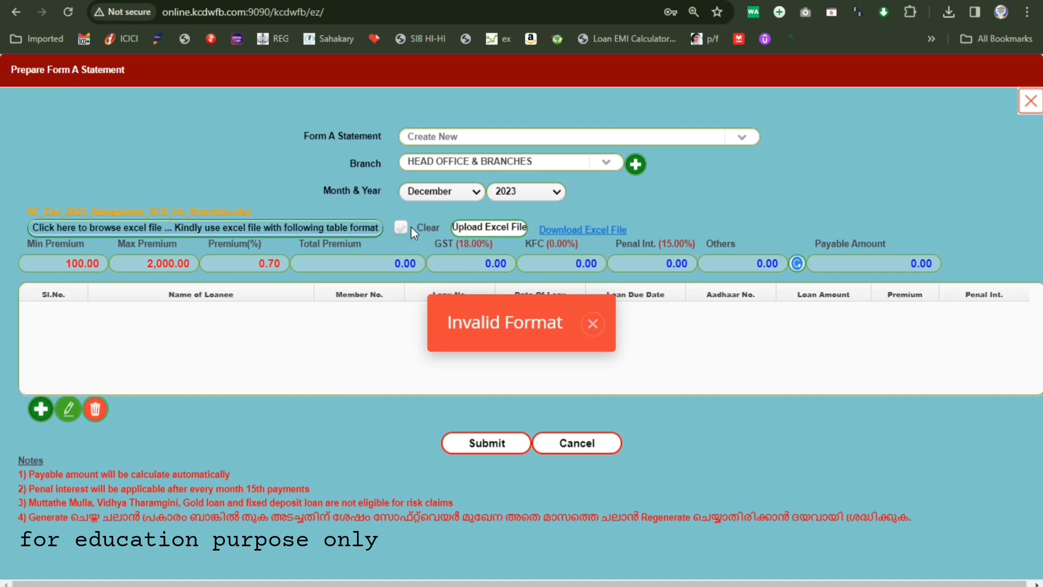
pyautogui.click(593, 324)
# - Try uploading the TEST - RF Dec 2023 Ramapuram SCB Ho & Branches file from Downloads
pyautogui.click(151, 229)
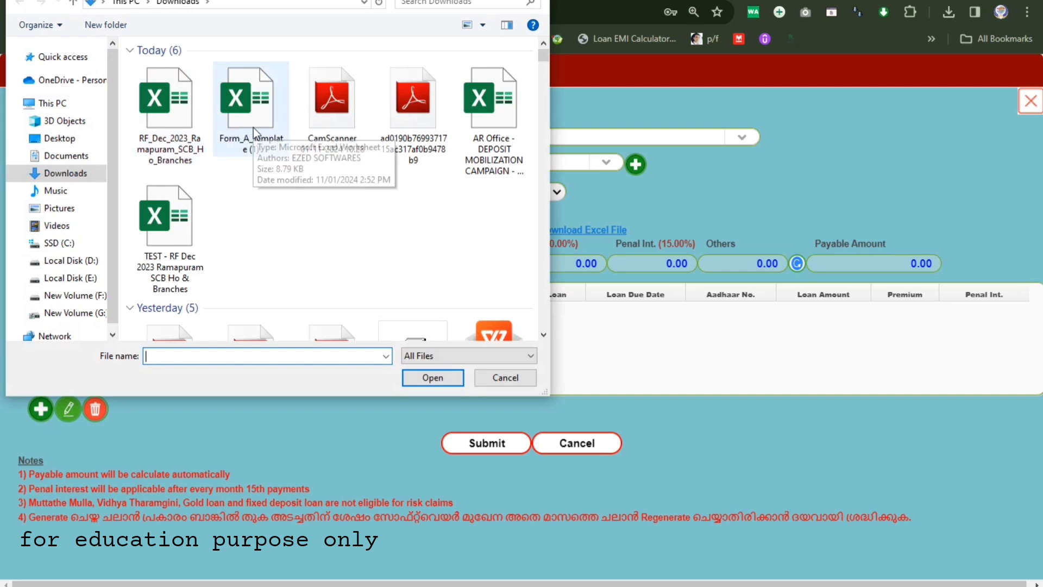
pyautogui.doubleClick(182, 235)
pyautogui.click(465, 235)
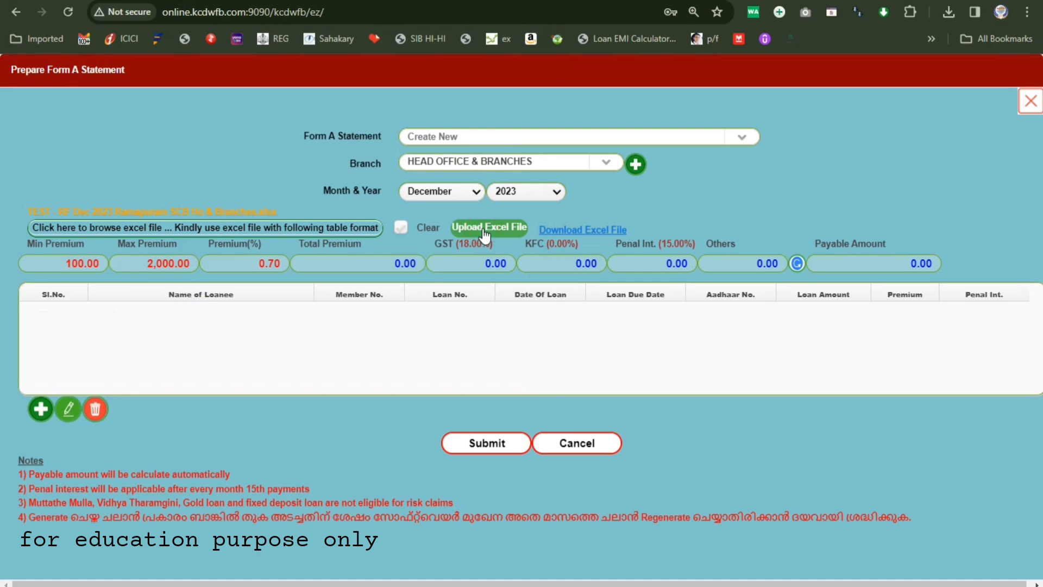
pyautogui.click(593, 326)
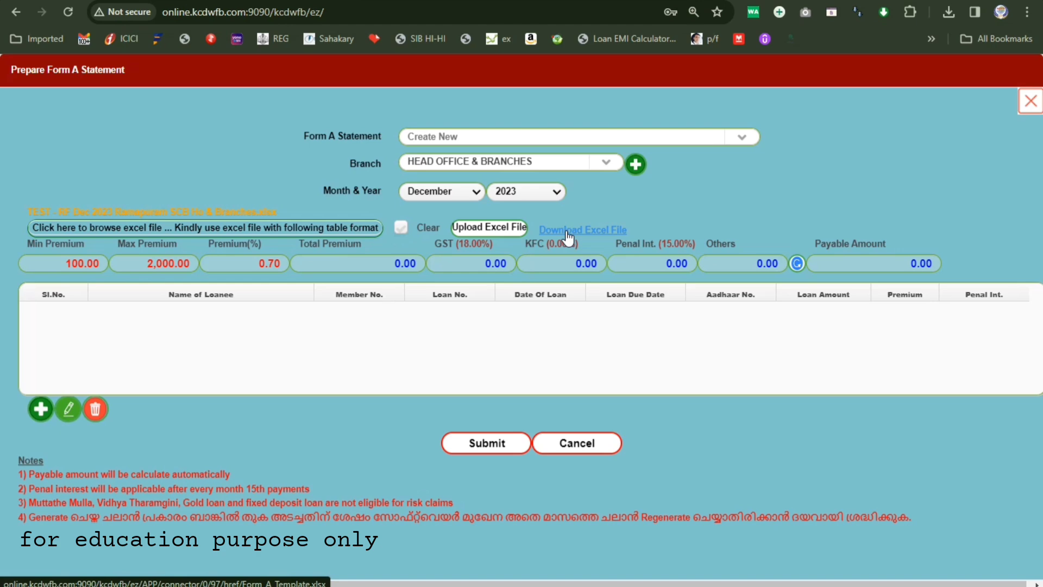
# - Clear the chosen file and try uploading Form_A_Template (1) from Downloads
pyautogui.click(401, 227)
pyautogui.click(187, 232)
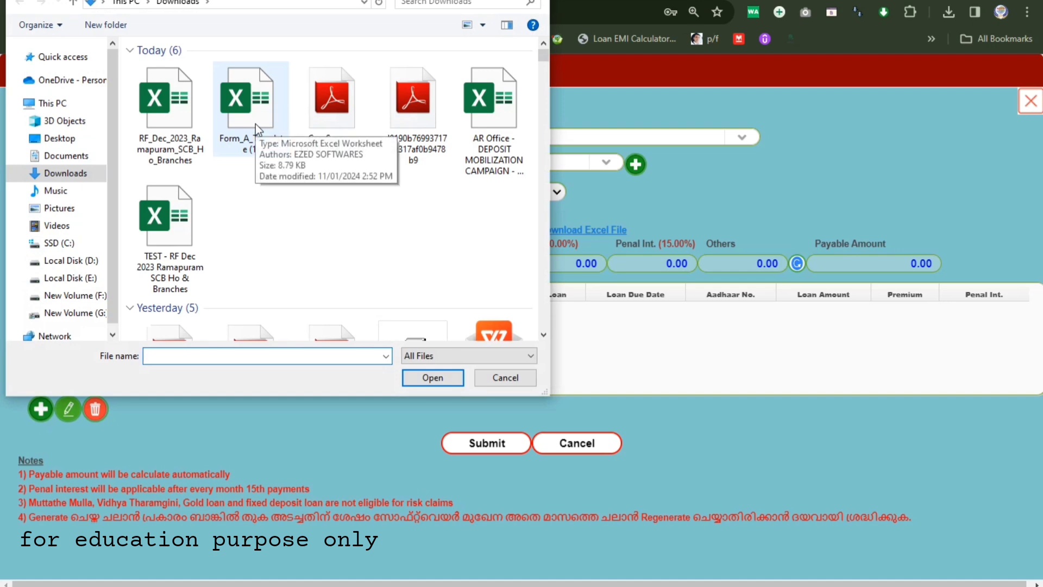
pyautogui.doubleClick(255, 123)
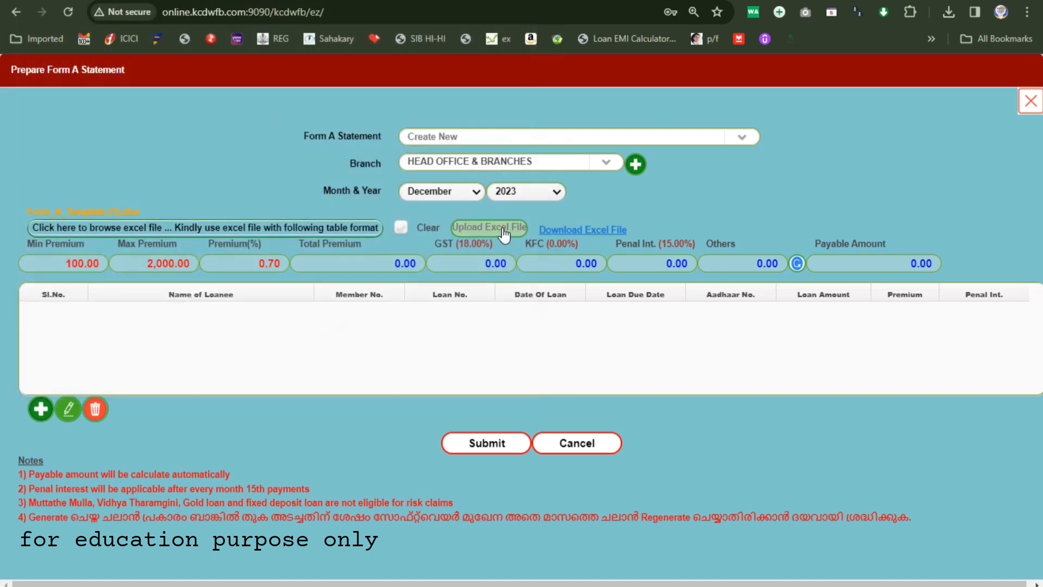
pyautogui.click(509, 231)
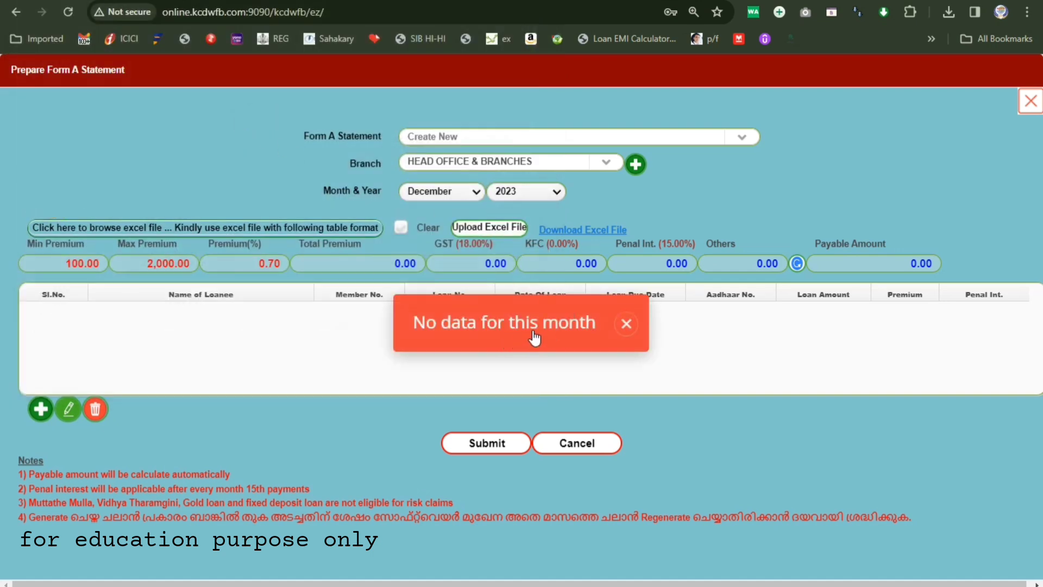
pyautogui.click(620, 328)
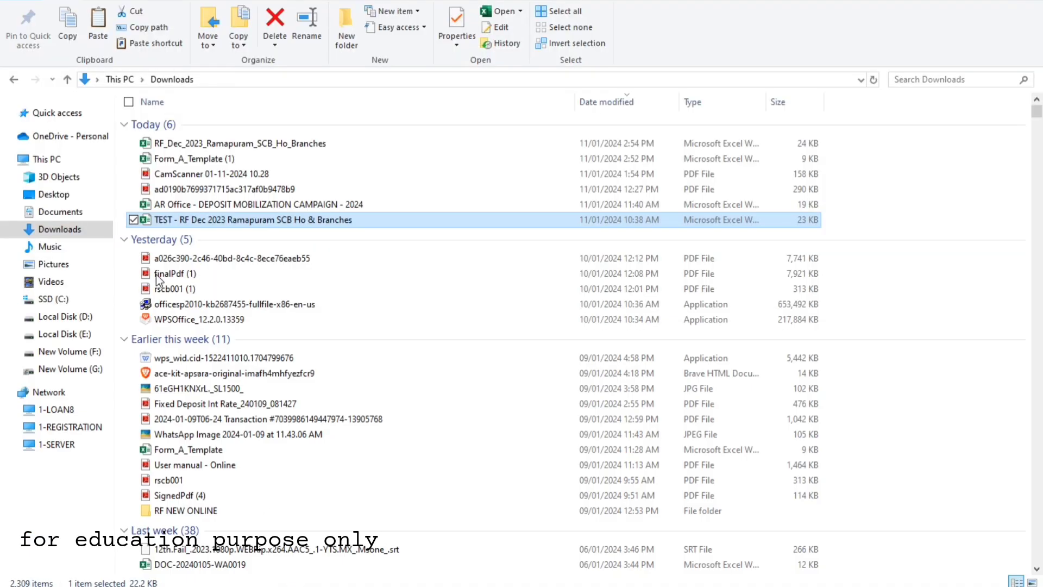
# - Open Form_A_Template (1) from the Downloads folder in Excel to inspect its contents
pyautogui.click(194, 160)
pyautogui.doubleClick(194, 159)
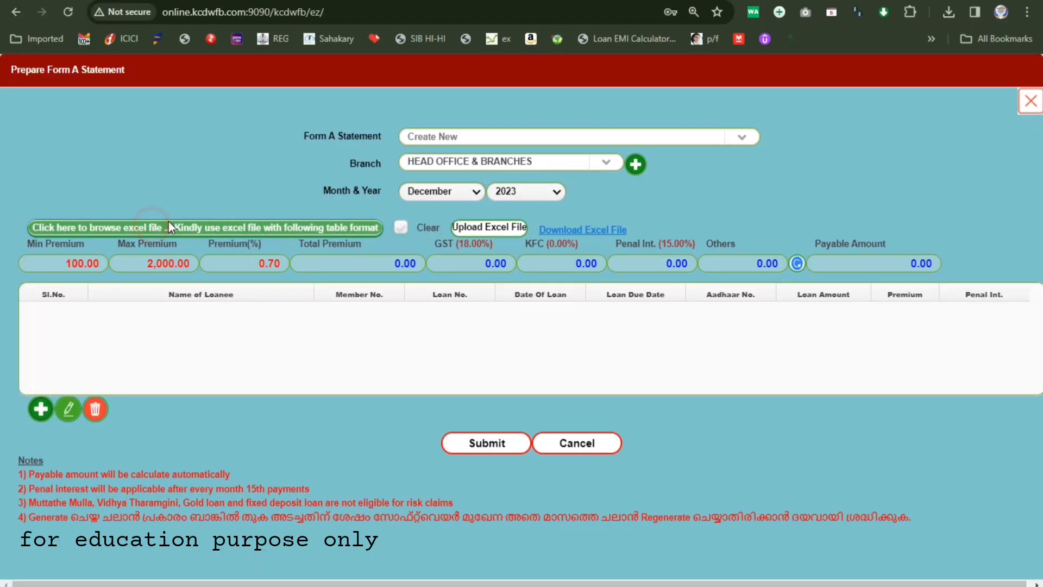
pyautogui.click(169, 221)
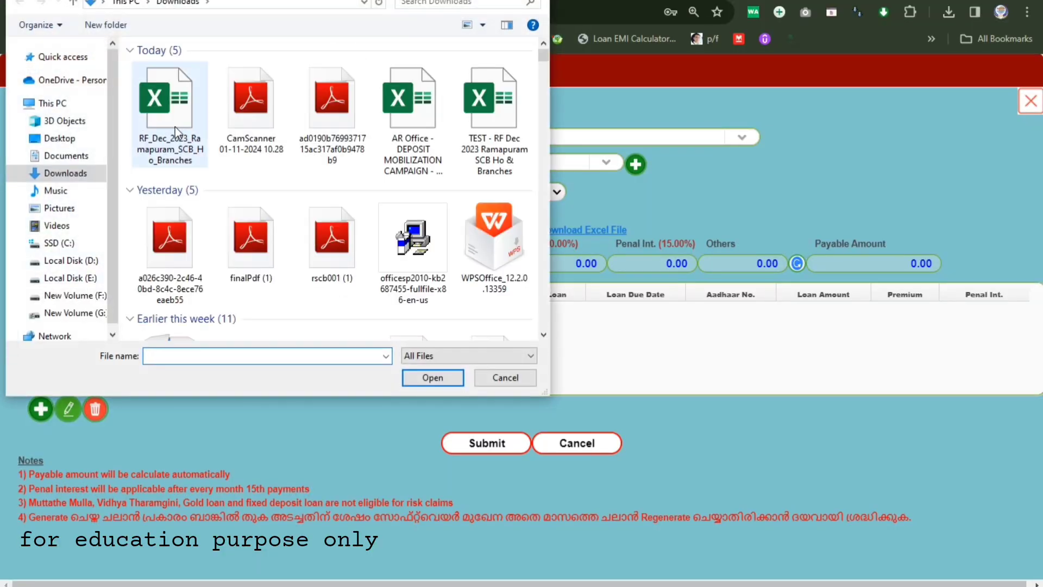
# - Choose RF_Dec_2023_Ramapuram_SCB_Ho_Branches from Downloads and upload it as the Form A loan data
pyautogui.doubleClick(177, 126)
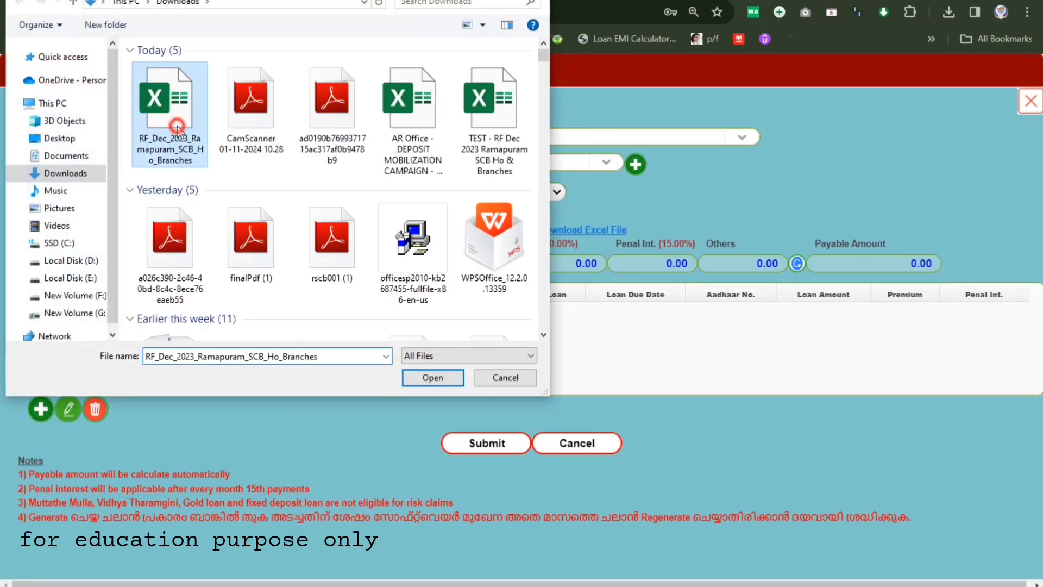
pyautogui.click(491, 228)
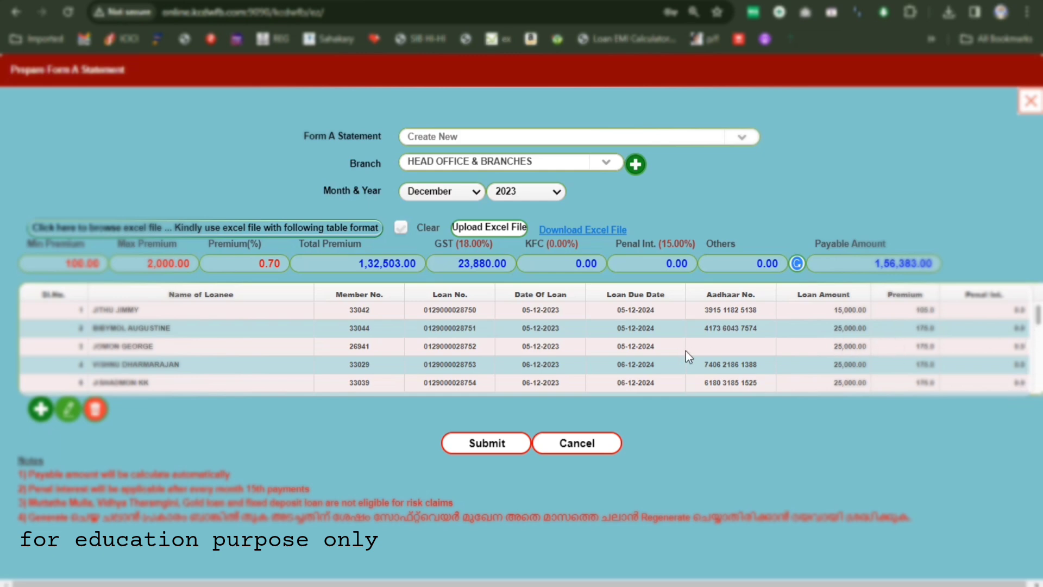
# - Read the user manual's sections on printing Form A and uploading challan details, then return to the portal
pyautogui.scroll(-3, 1007, 361)
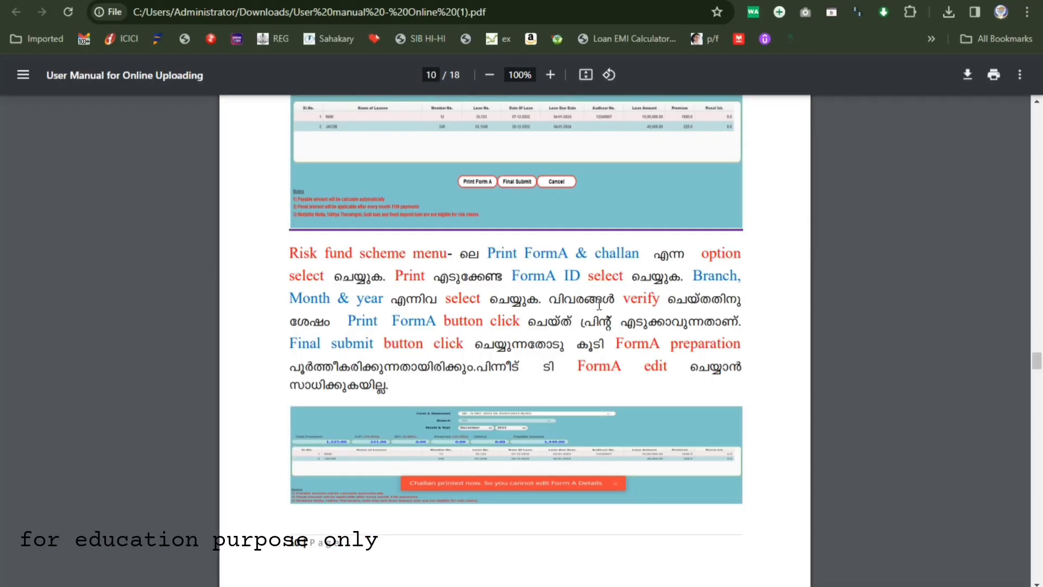
pyautogui.scroll(-8, 530, 307)
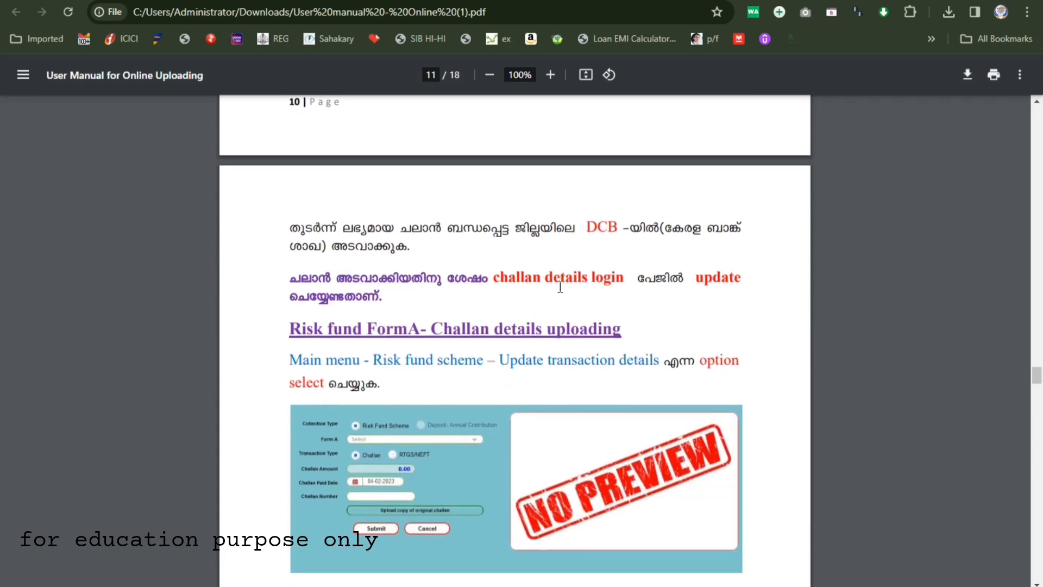
pyautogui.scroll(-1, 560, 288)
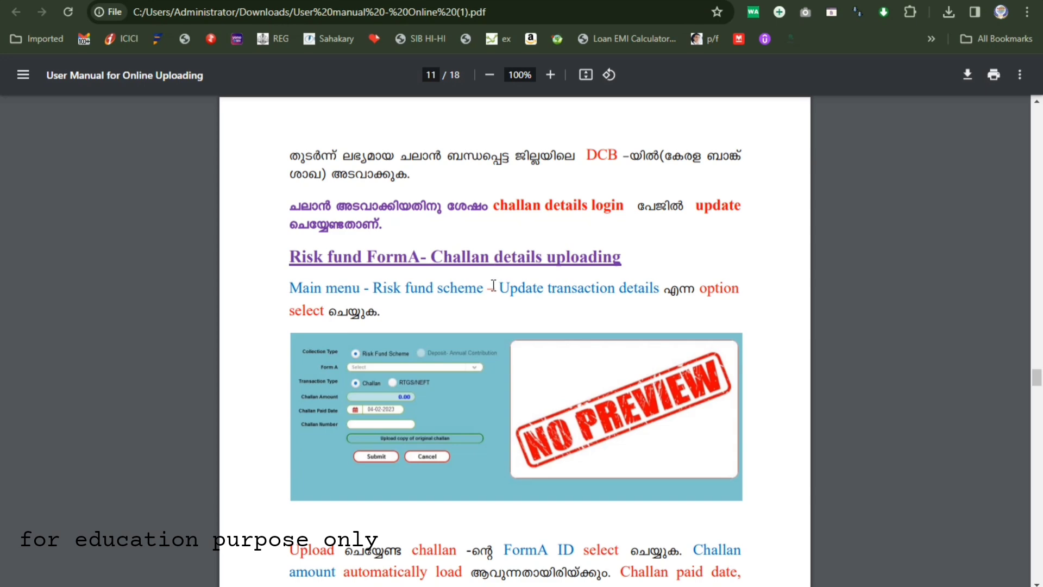
pyautogui.scroll(-3, 494, 285)
pyautogui.scroll(-10, 493, 286)
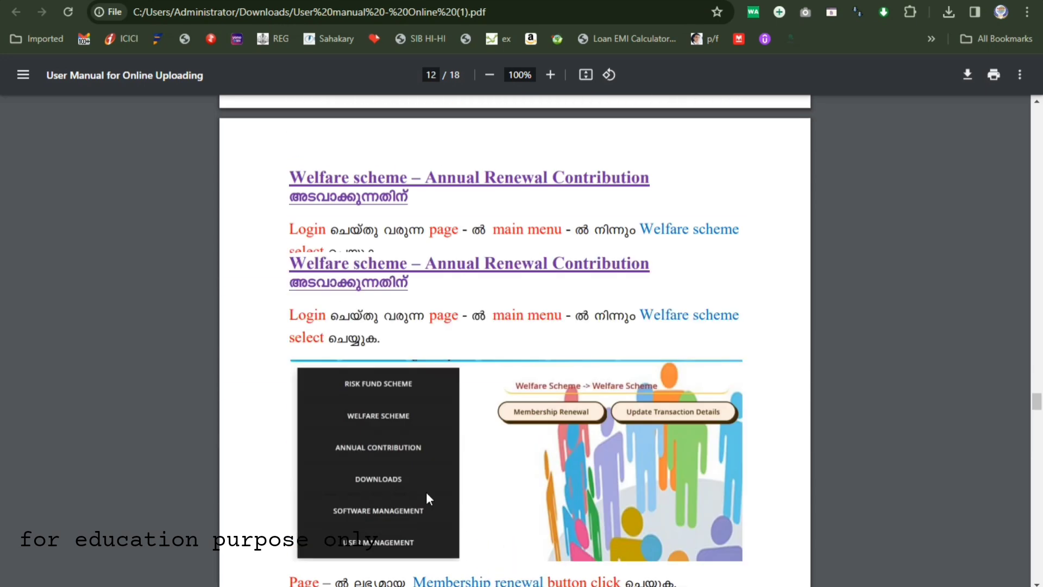
pyautogui.scroll(6, 493, 285)
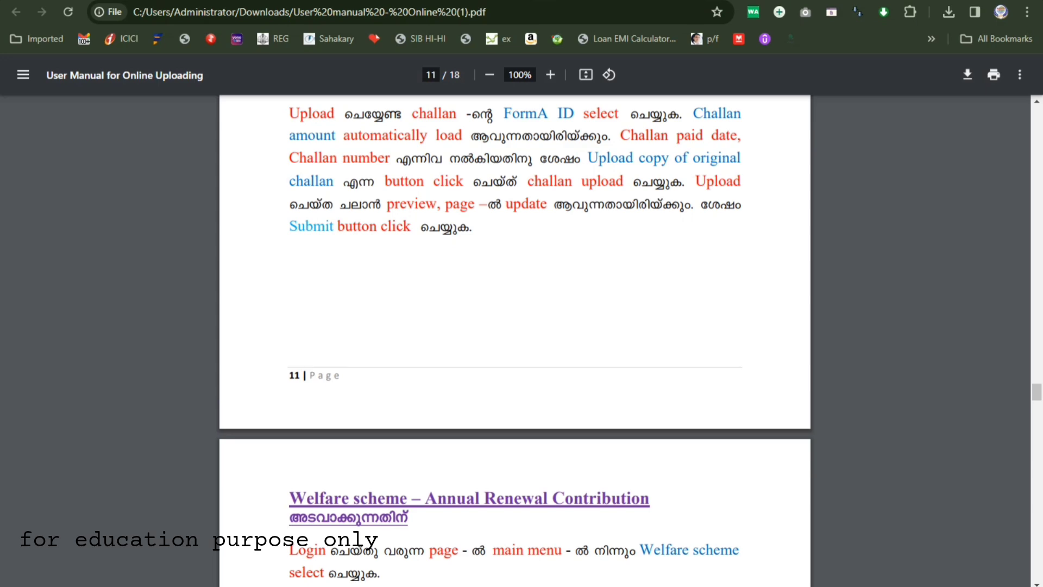
pyautogui.hotkey('ctrl', 'shift', 'Tab')
pyautogui.hotkey('ctrl', 'shift', 'Tab')
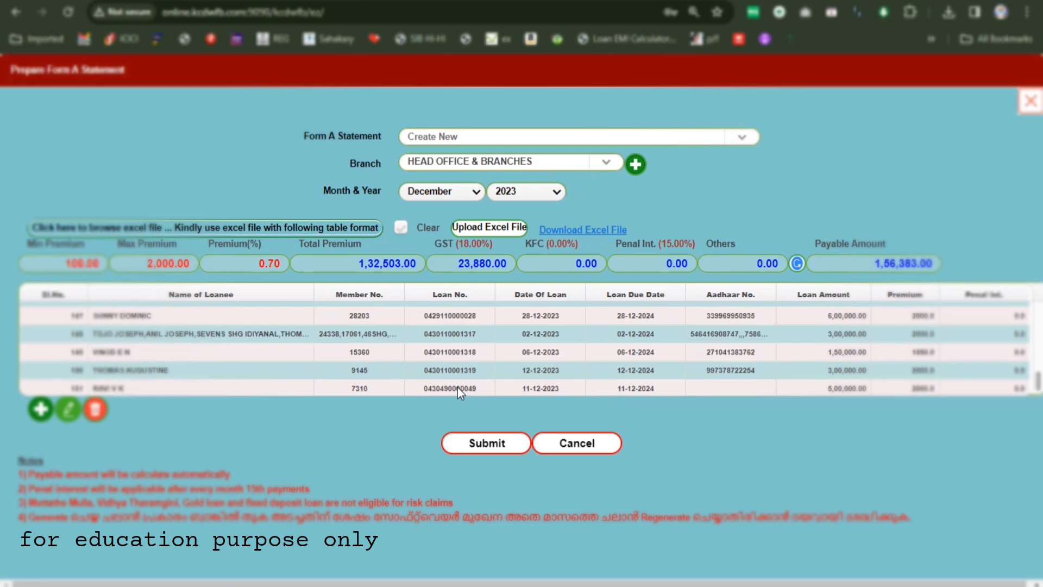
# - Review the uploaded loan rows and the notes, then submit the Form A statement
pyautogui.click(279, 337)
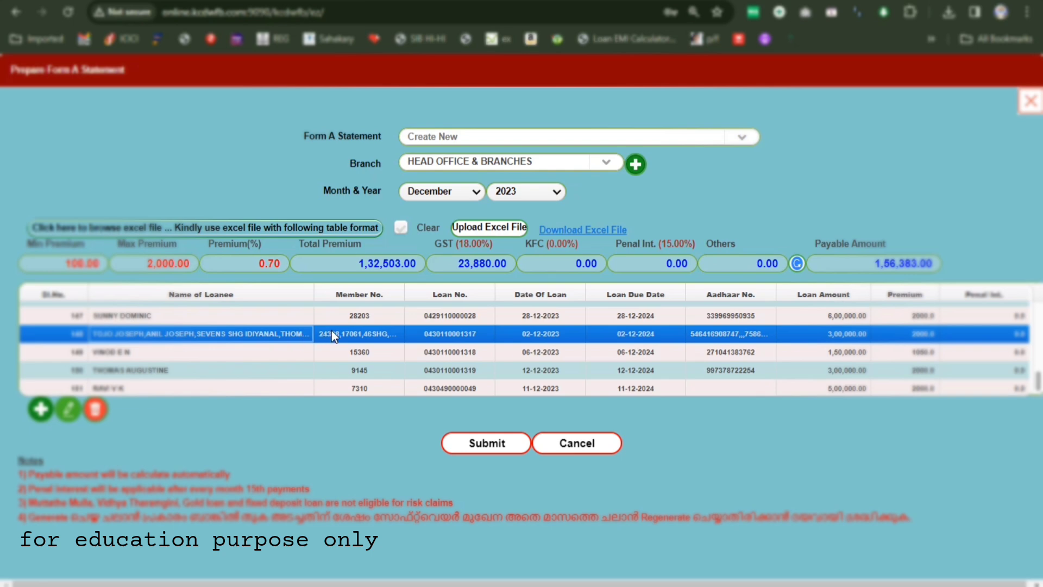
pyautogui.scroll(5, 333, 332)
pyautogui.scroll(10, 336, 350)
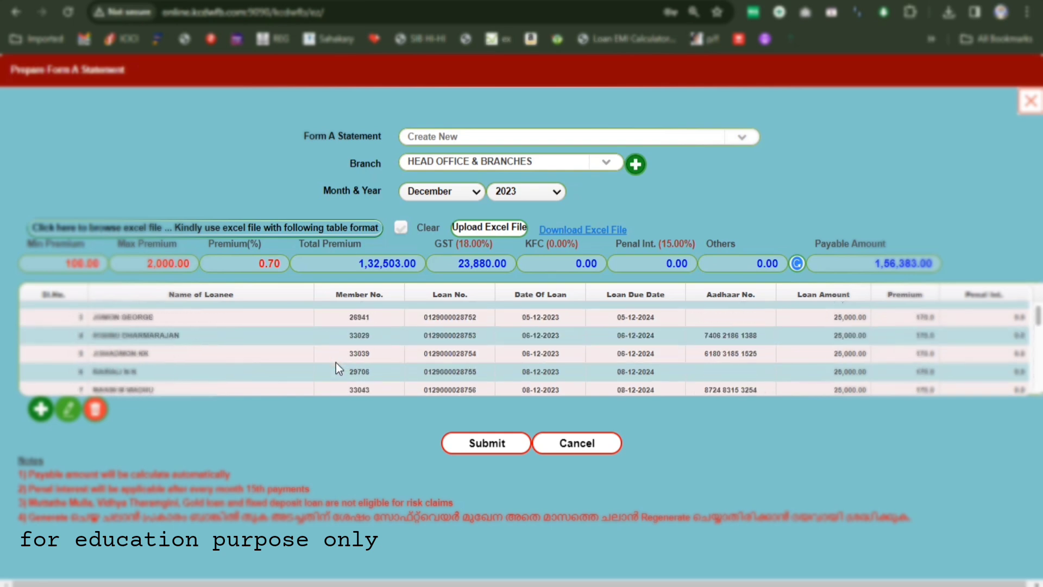
pyautogui.scroll(5, 336, 363)
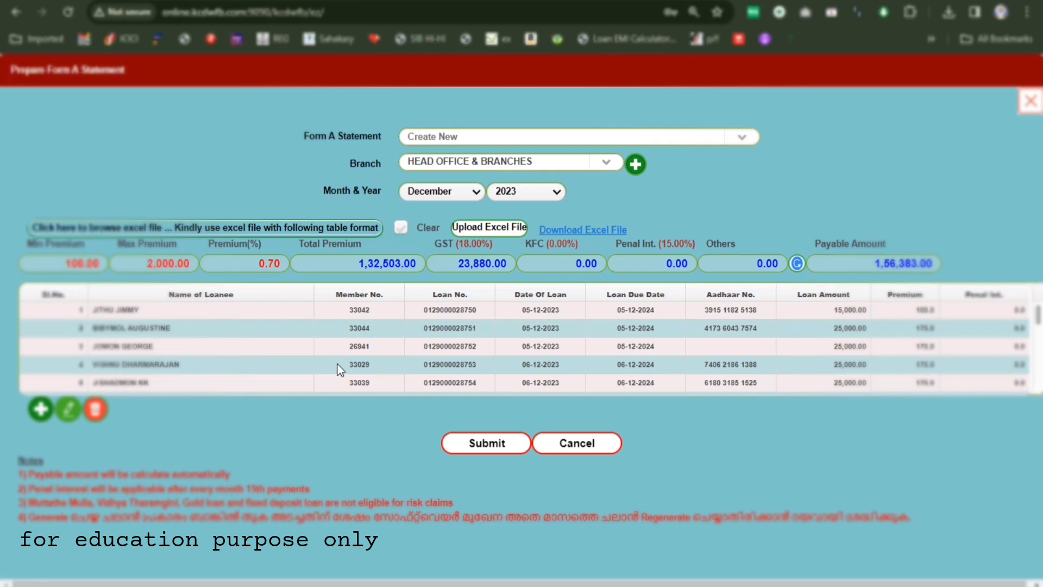
pyautogui.scroll(-15, 338, 364)
pyautogui.moveTo(46, 504); pyautogui.dragTo(456, 504)
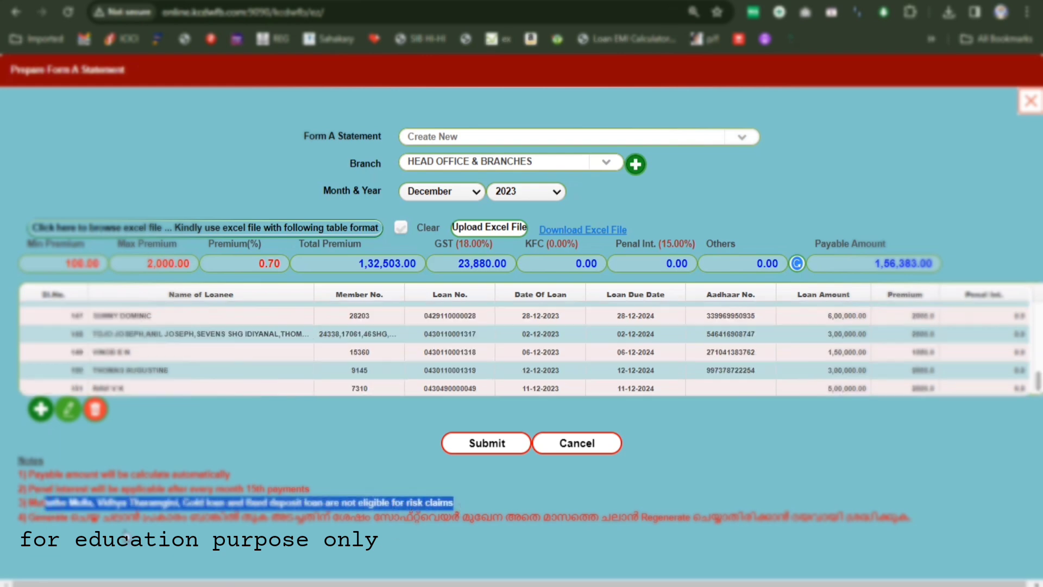
pyautogui.moveTo(28, 517); pyautogui.dragTo(908, 525)
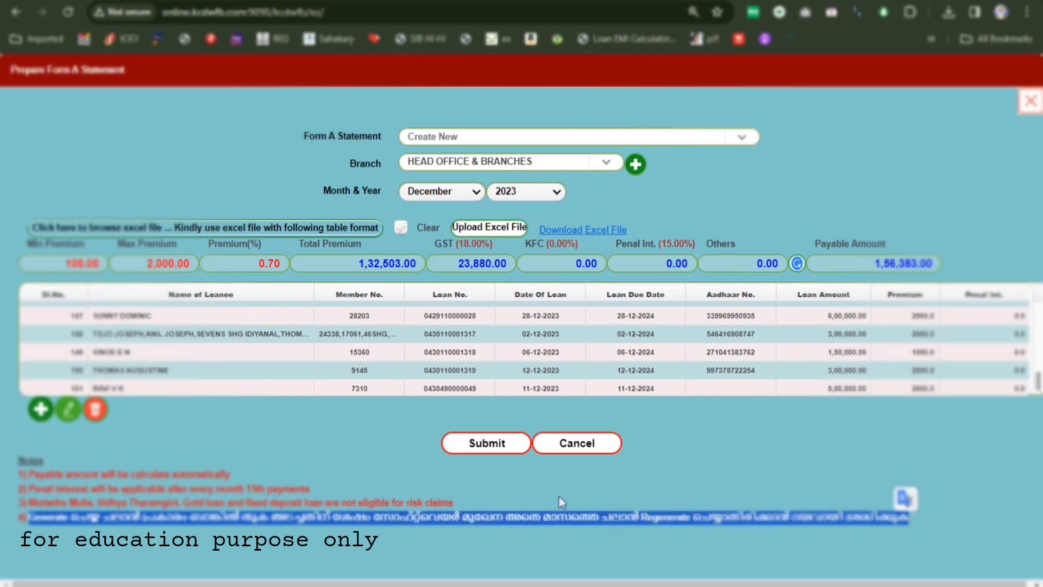
pyautogui.click(489, 443)
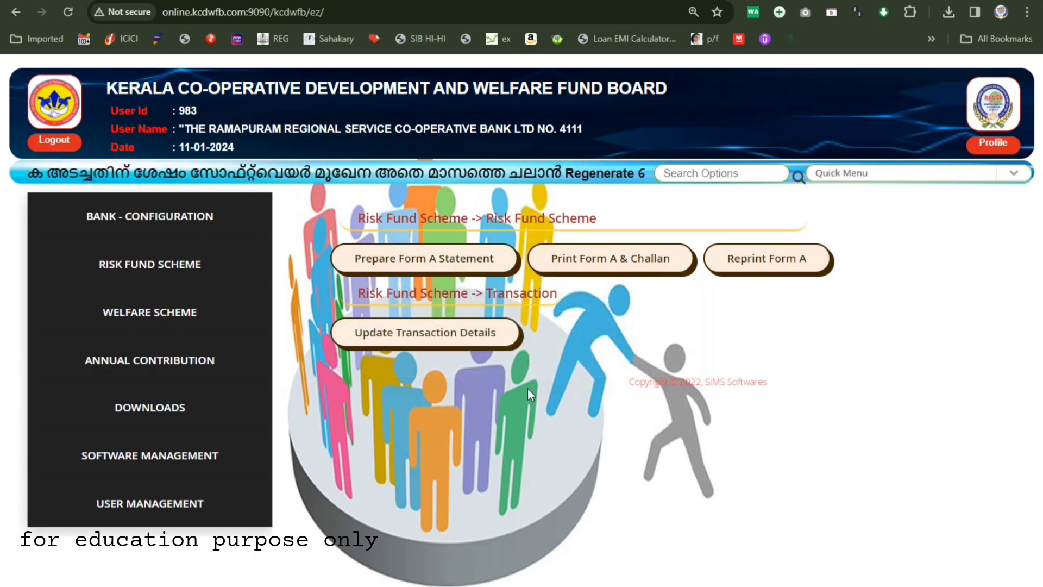
# - Open Print Form A & Challan and select the ID 3333 DEC 2023 Head Office & Branches statement
pyautogui.click(610, 265)
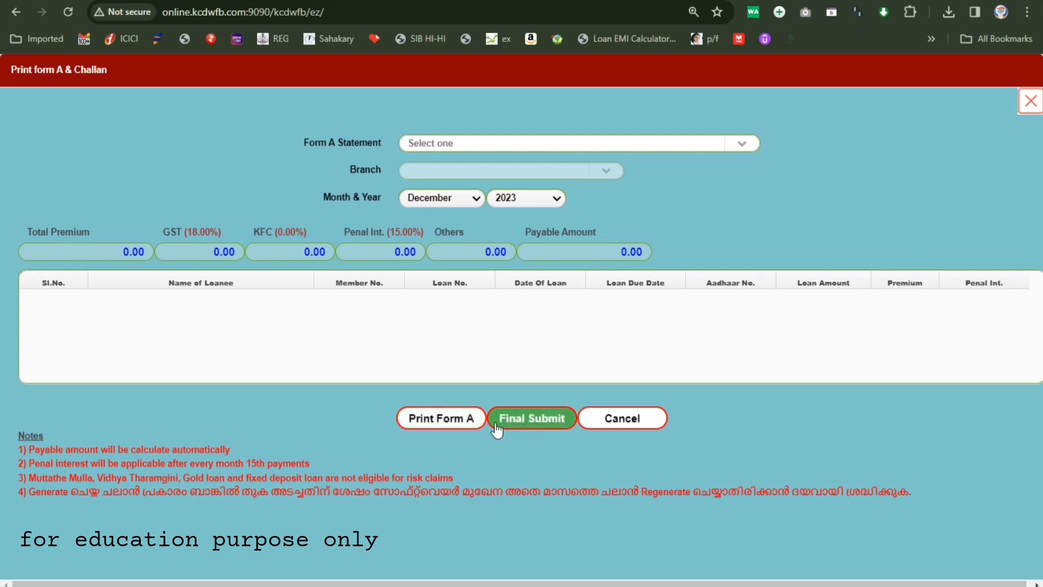
pyautogui.click(738, 145)
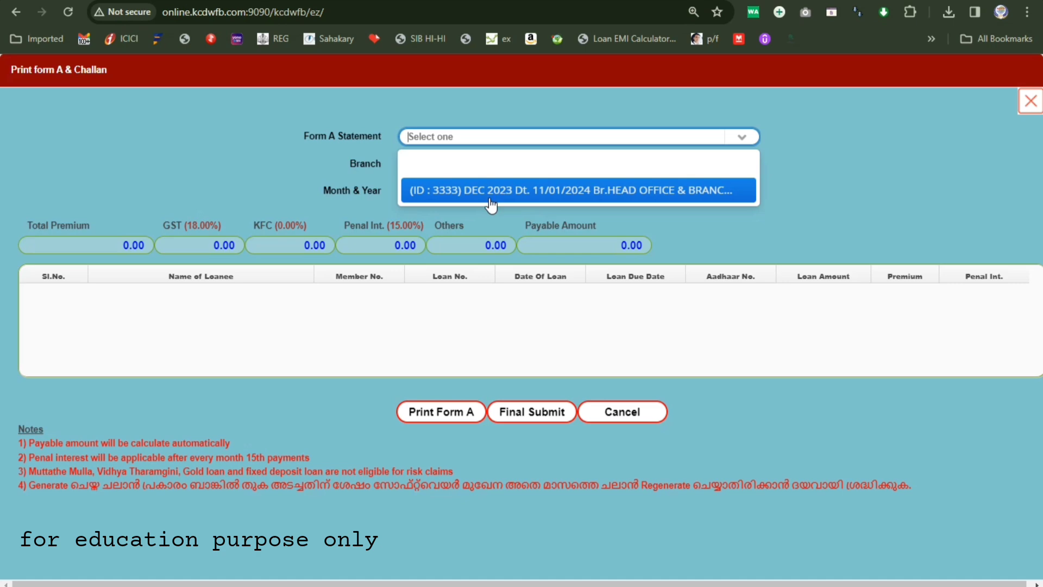
pyautogui.click(620, 195)
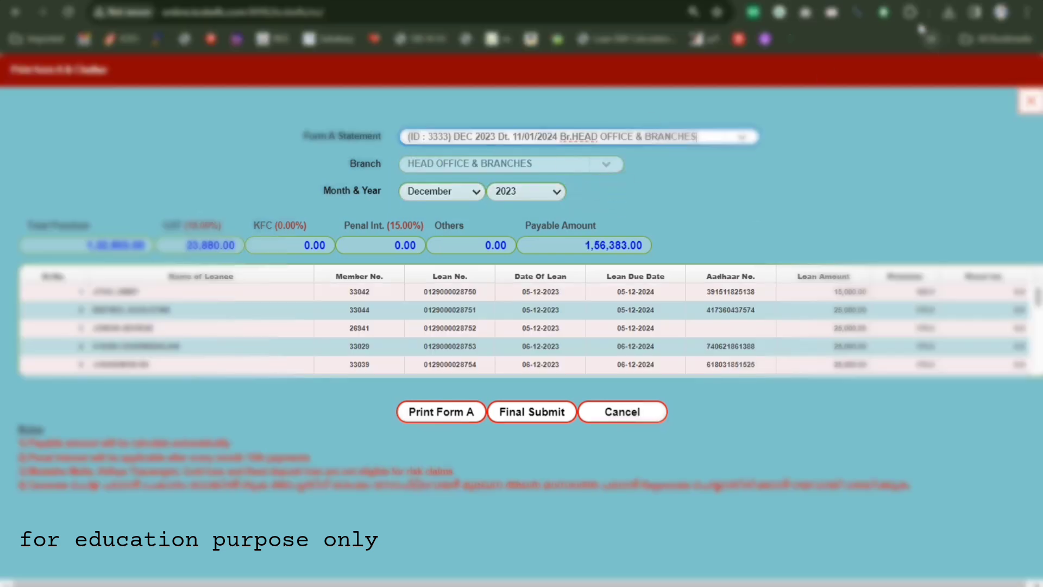
# - Capture the whole Print Form A page as a PDF with the GoFullPage extension
pyautogui.click(803, 13)
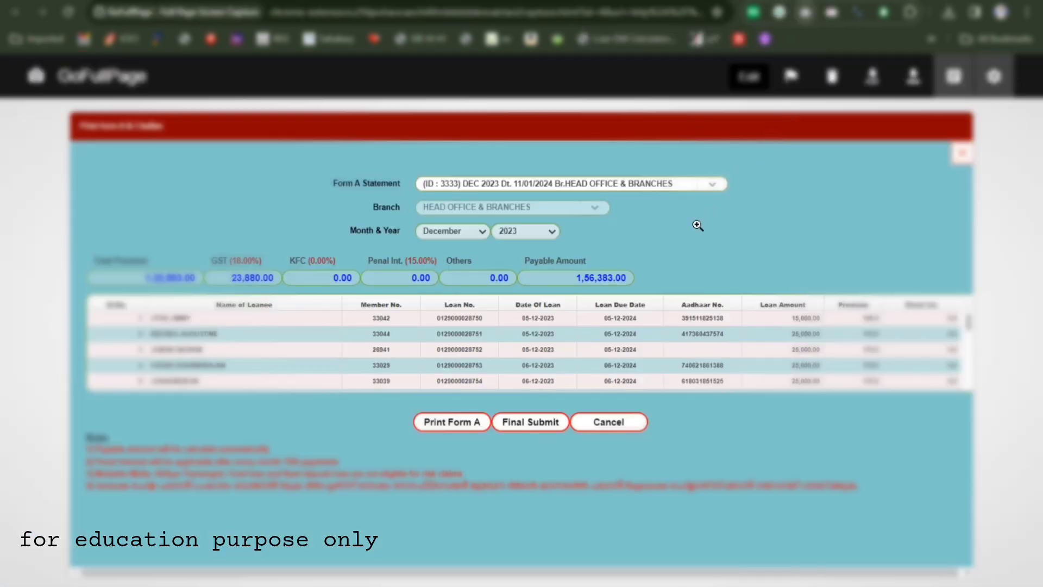
pyautogui.click(881, 79)
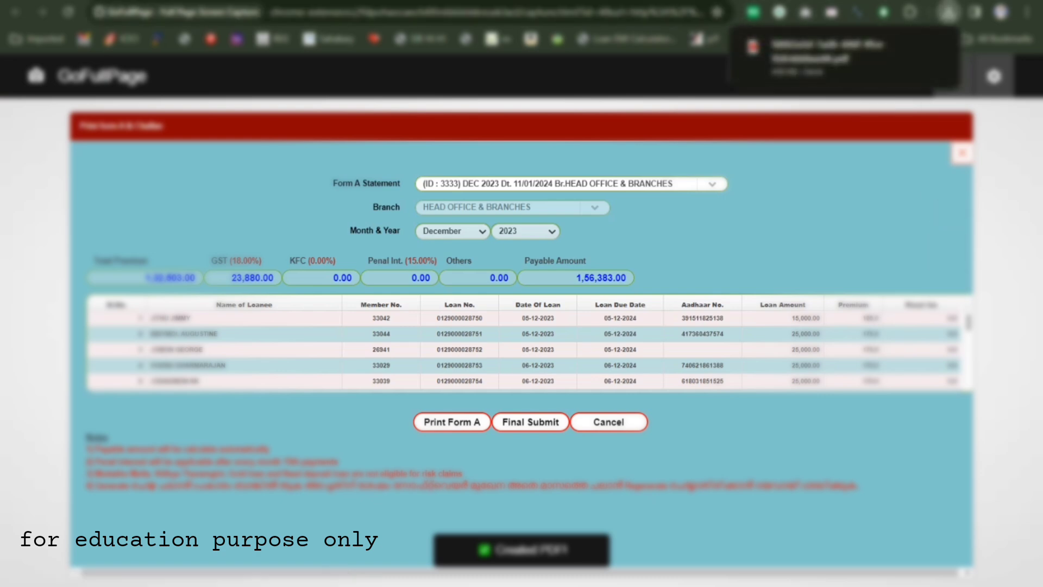
pyautogui.click(443, 2)
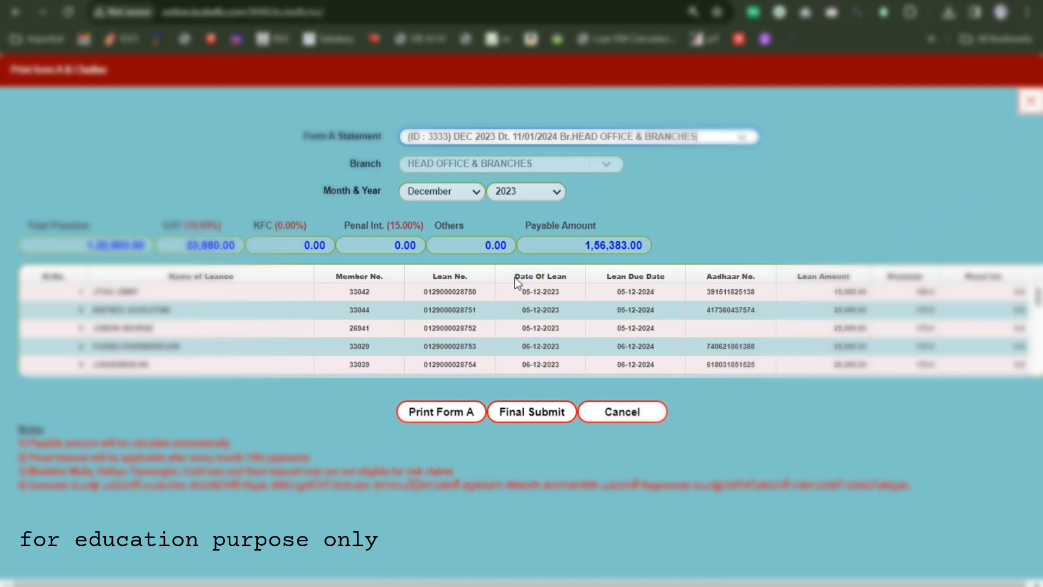
# - Print Form A for the loaded statement and save it as a PDF
pyautogui.moveTo(1039, 303); pyautogui.dragTo(1041, 397)
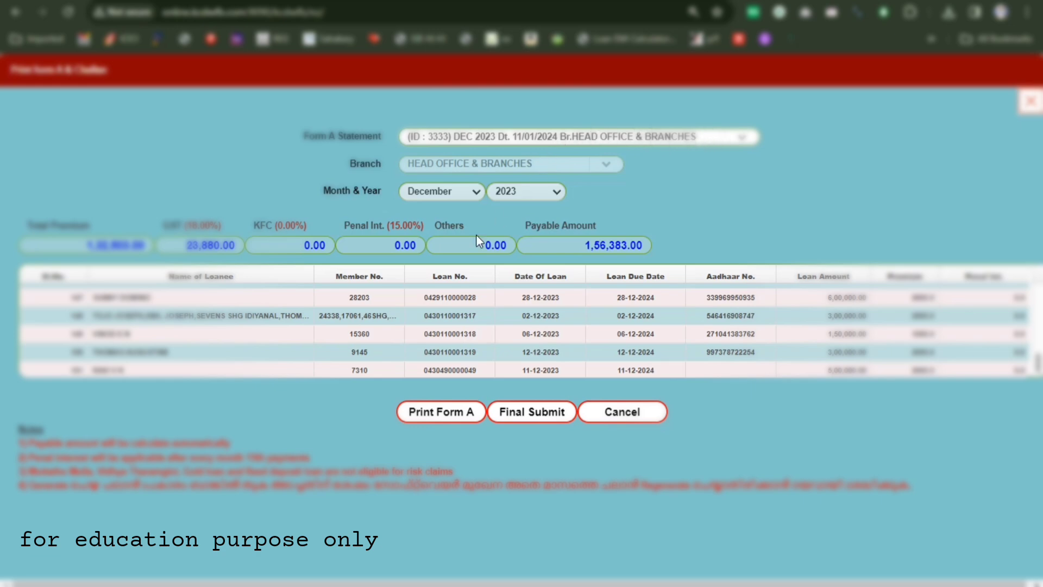
pyautogui.click(442, 418)
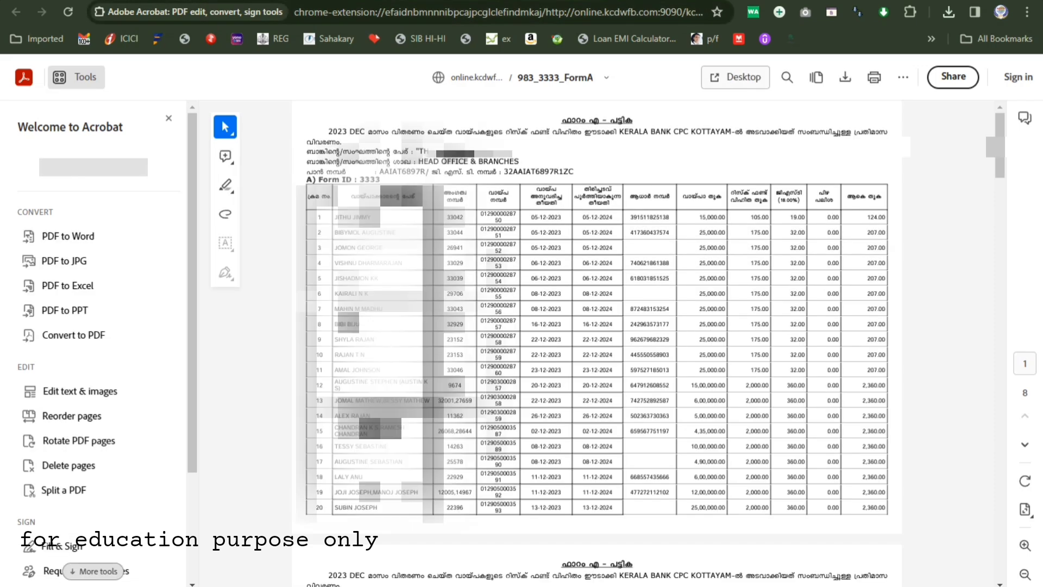
pyautogui.click(875, 77)
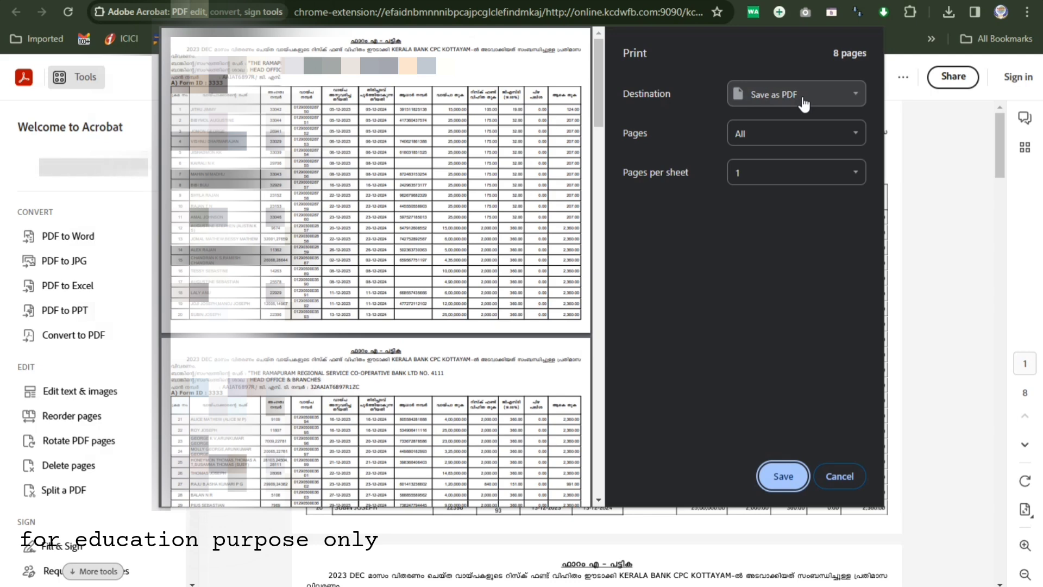
pyautogui.click(782, 473)
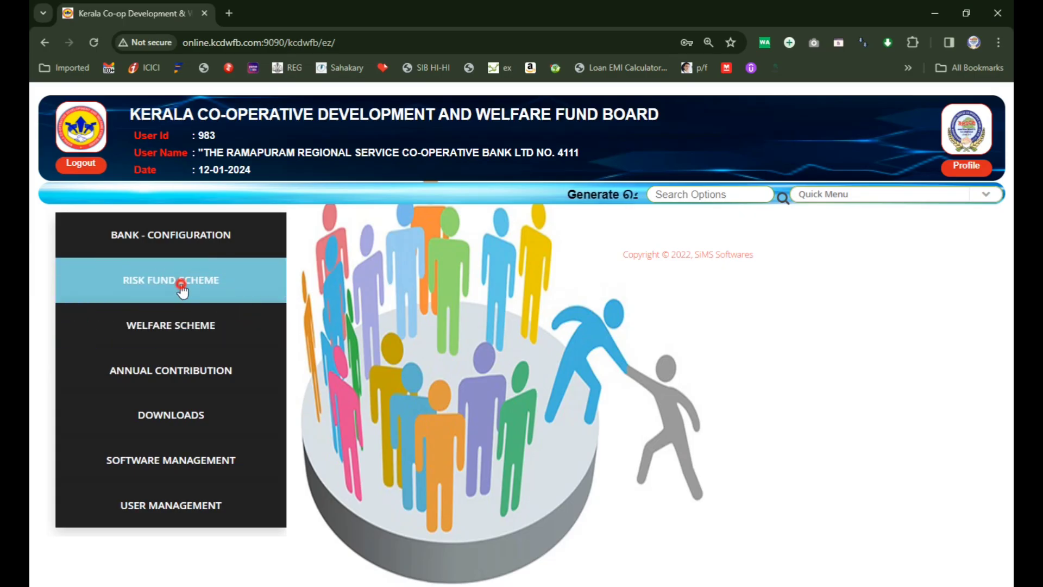
# - Reopen Print Form A & Challan, select the ID 3333 statement again, and final-submit it to generate the challan
pyautogui.click(182, 292)
pyautogui.click(593, 275)
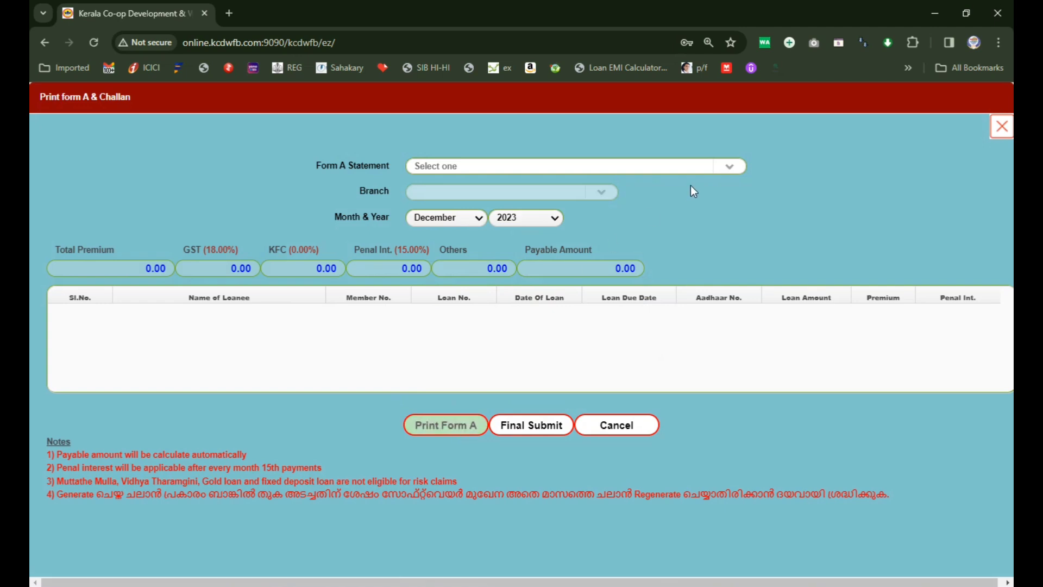
pyautogui.click(737, 167)
pyautogui.click(635, 217)
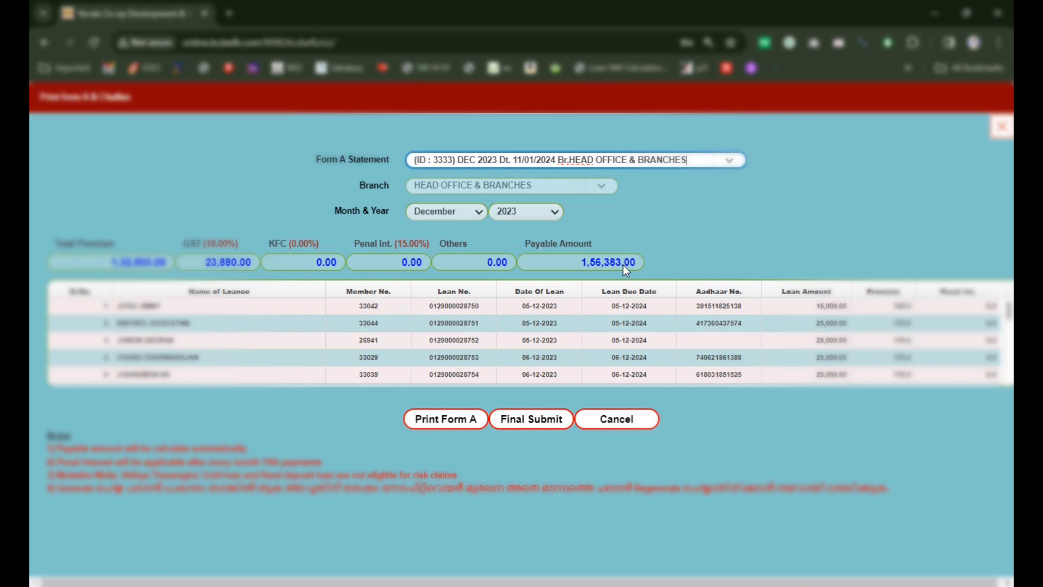
pyautogui.click(546, 424)
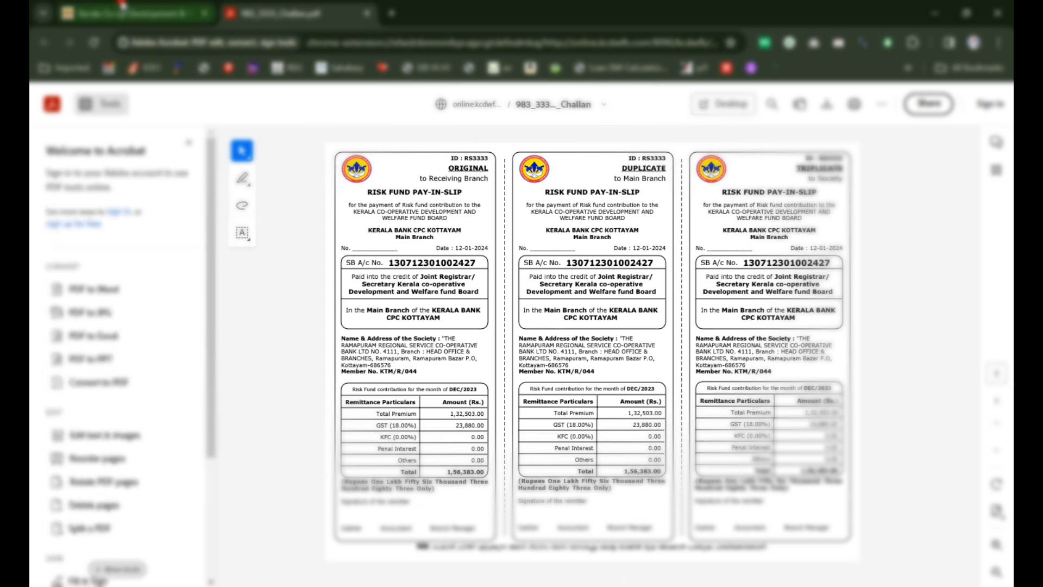
# - Examine the generated 983_3333_Challan pay-in slip PDF
pyautogui.click(124, 7)
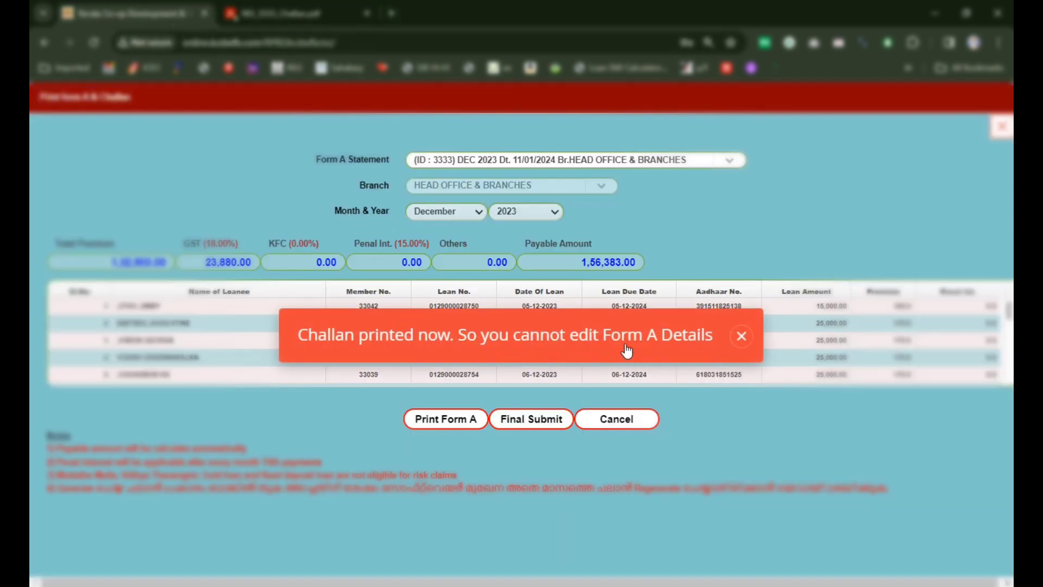
pyautogui.click(271, 13)
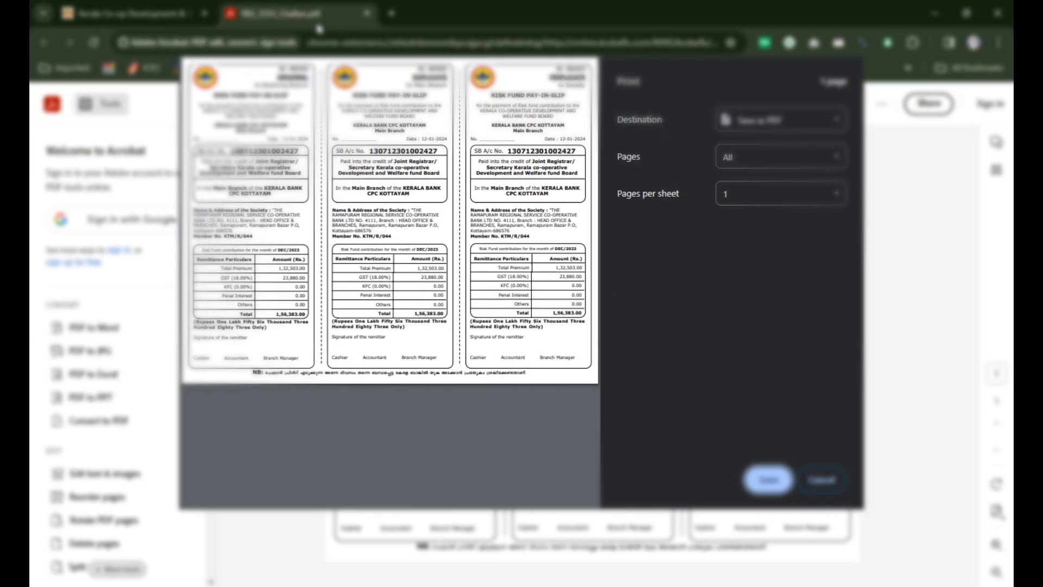
pyautogui.click(551, 568)
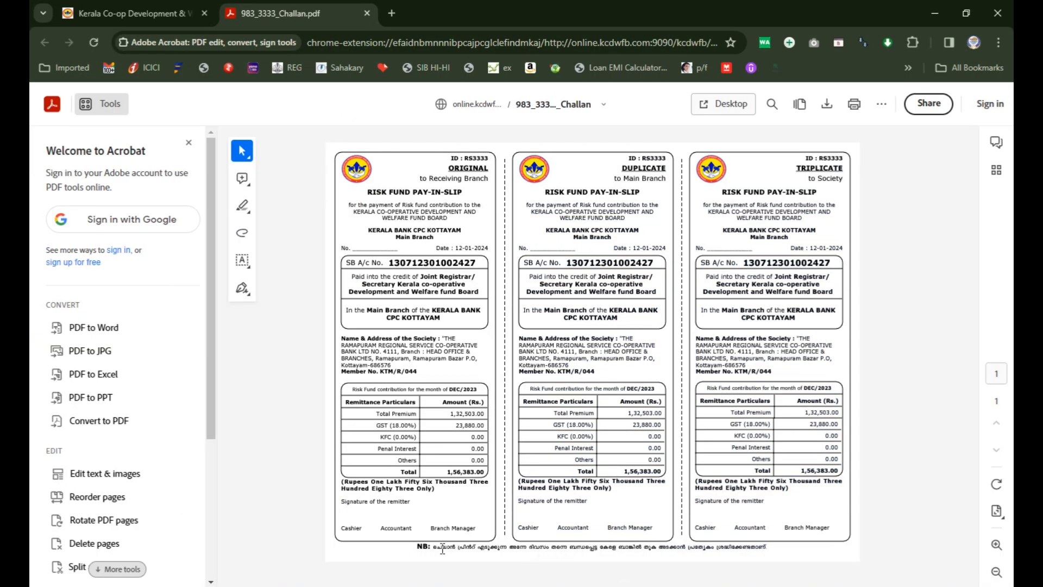
pyautogui.moveTo(437, 549); pyautogui.dragTo(777, 551)
pyautogui.click(809, 543)
pyautogui.click(190, 145)
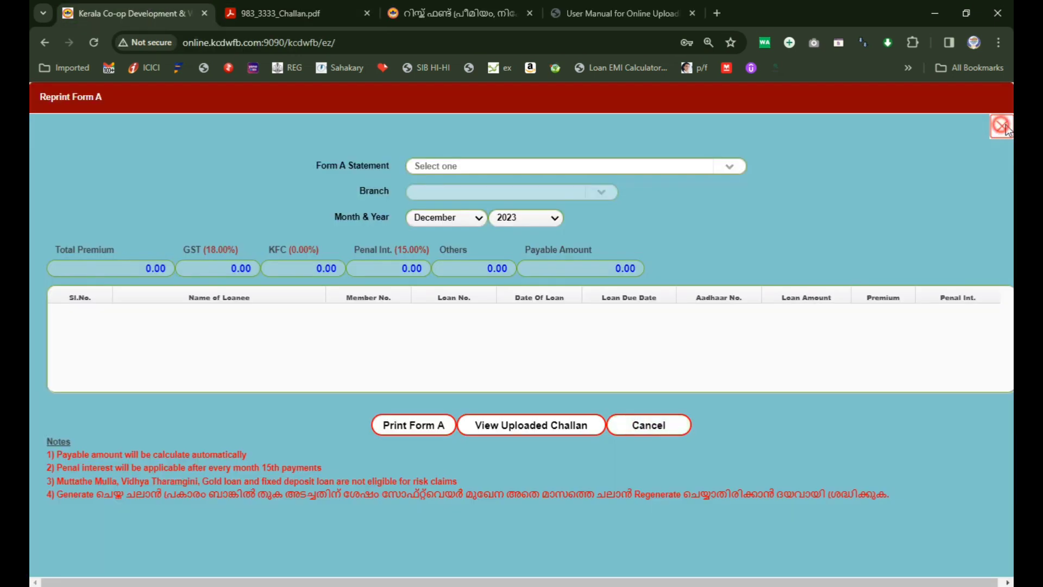
# - In Update Challan Details, select Form A ID 3333 and start uploading a copy of the original challan
pyautogui.click(1002, 125)
pyautogui.click(467, 343)
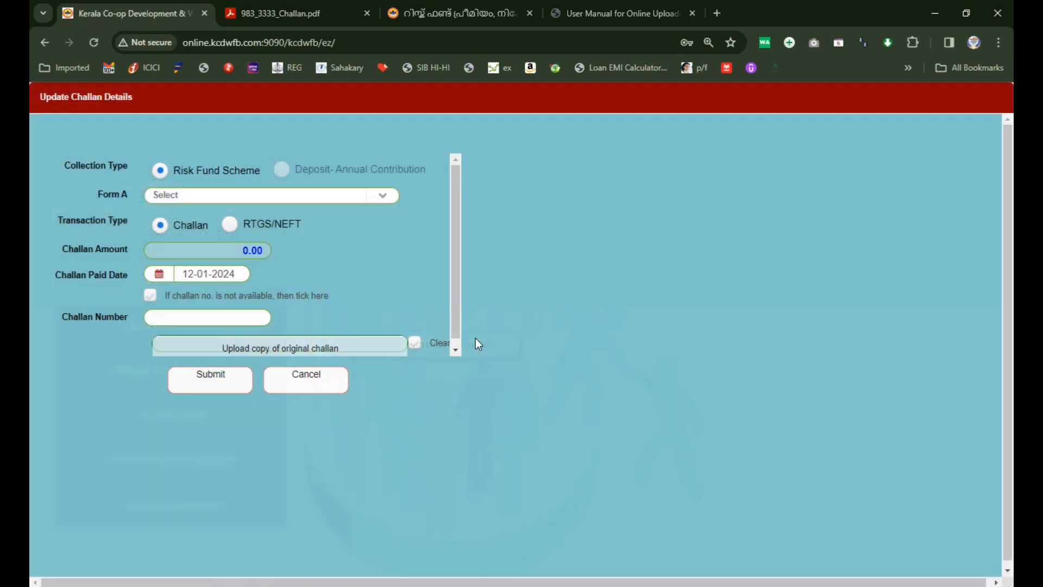
pyautogui.click(386, 199)
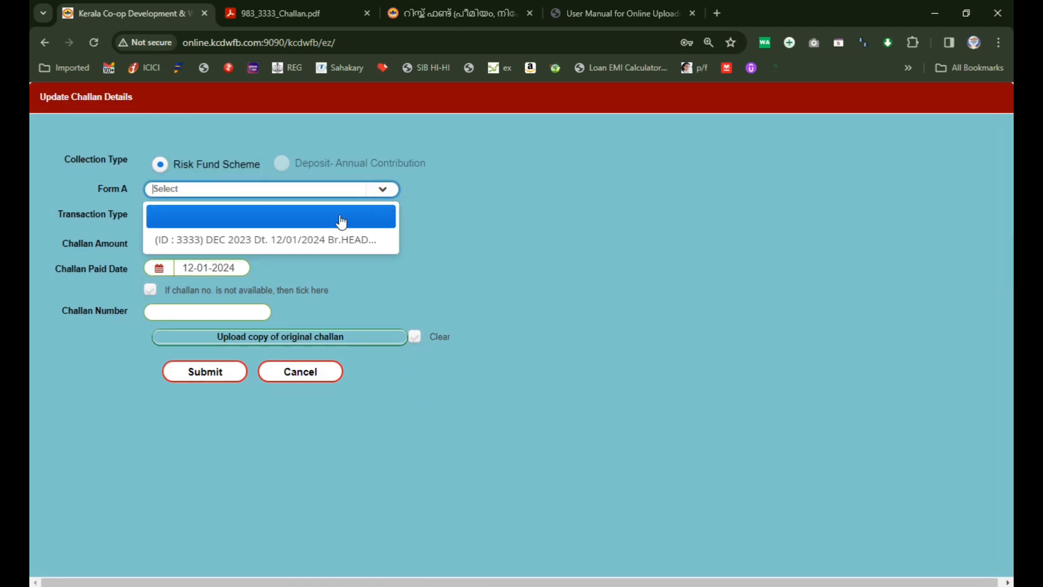
pyautogui.click(298, 239)
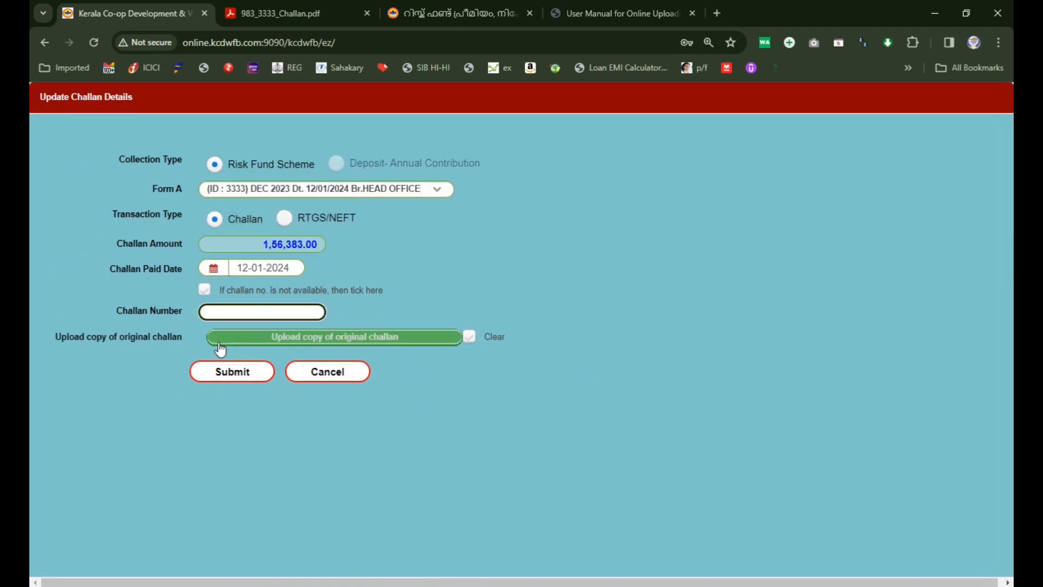
pyautogui.click(277, 339)
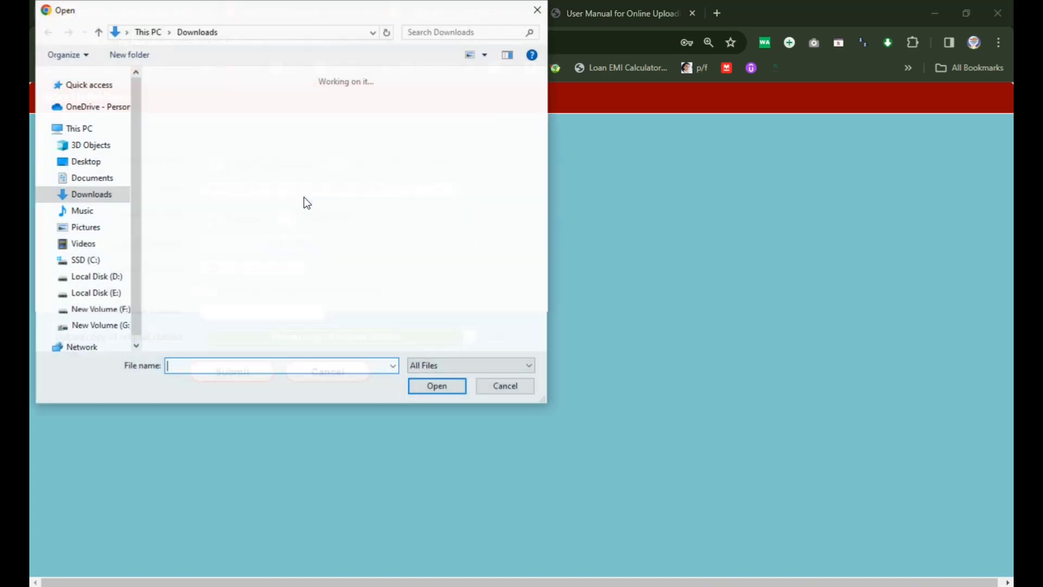